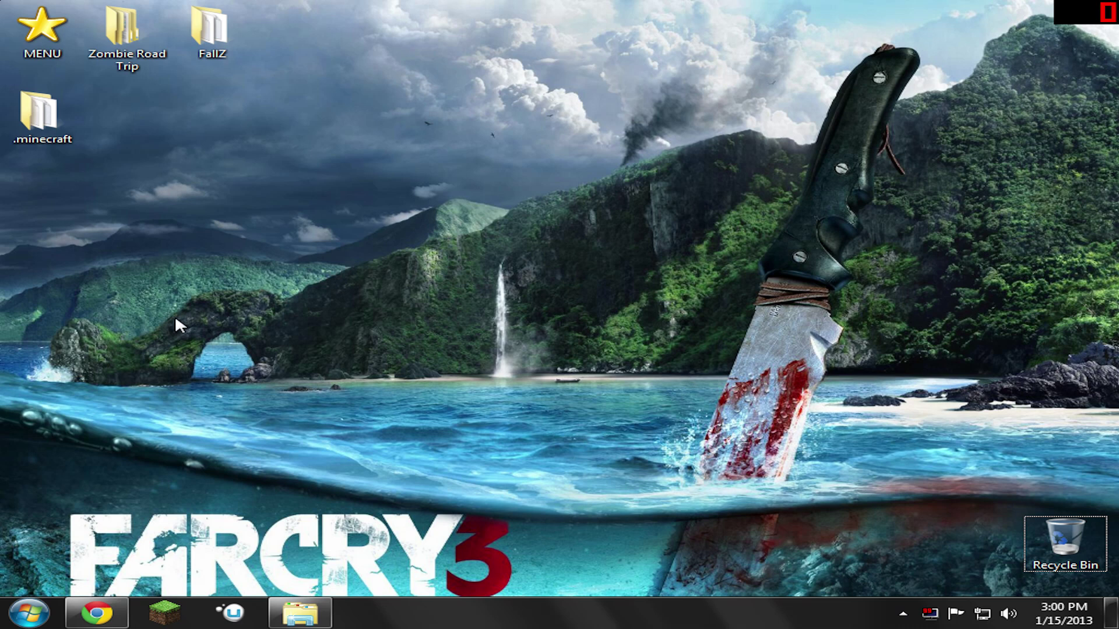
# Switch to Chrome and reveal the Download spoiler in the Herobrine Mod V 2.85 forum post
pyautogui.click(100, 618)
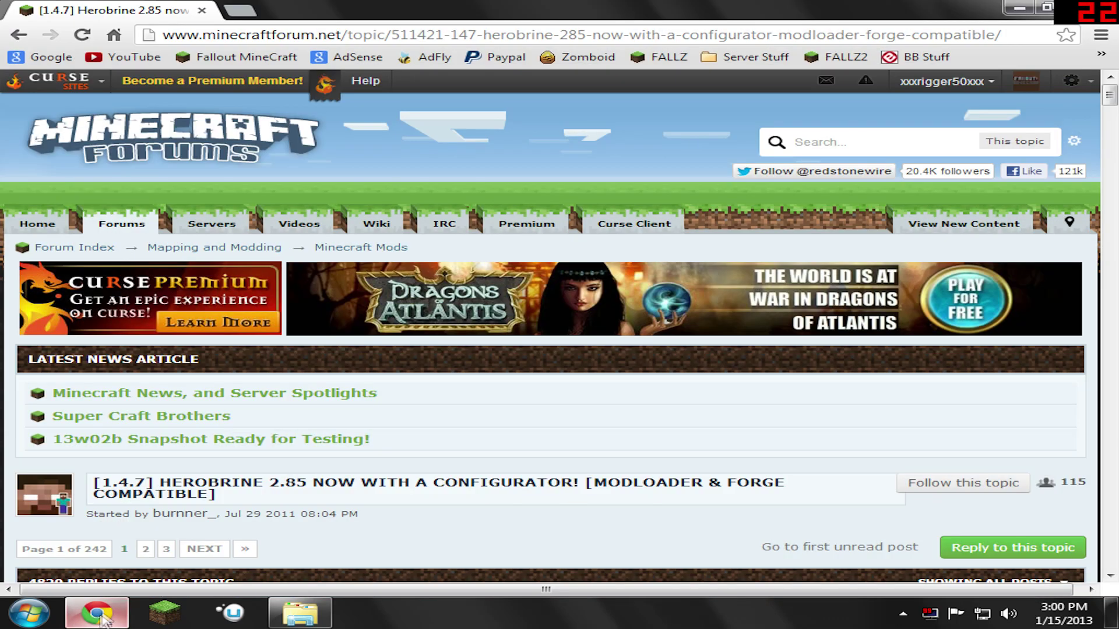
pyautogui.scroll(-5, 181, 480)
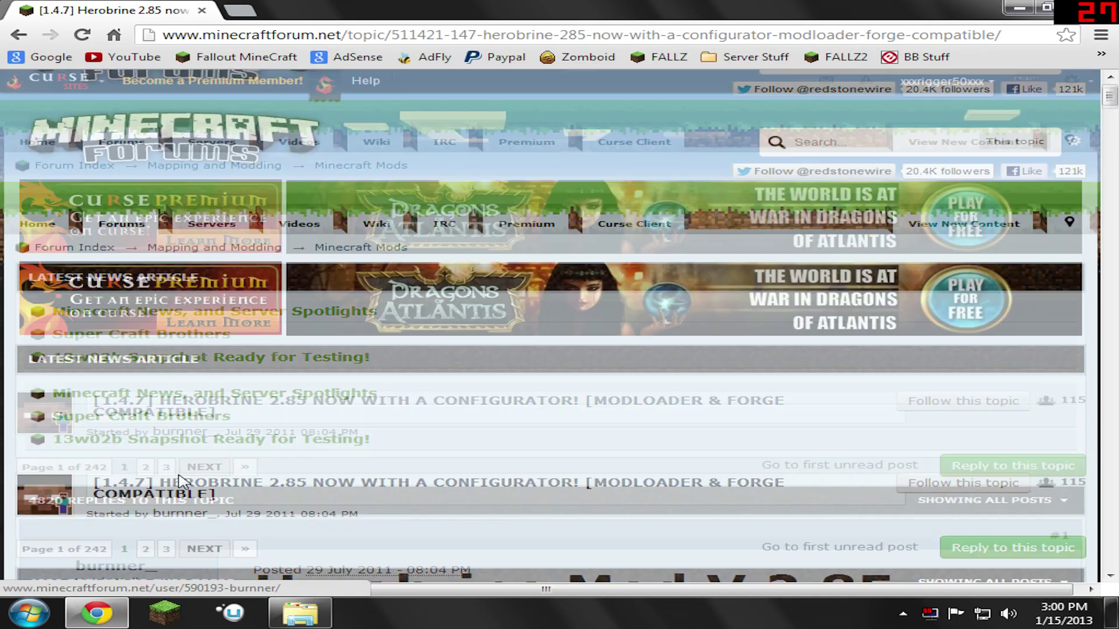
pyautogui.scroll(-10, 204, 519)
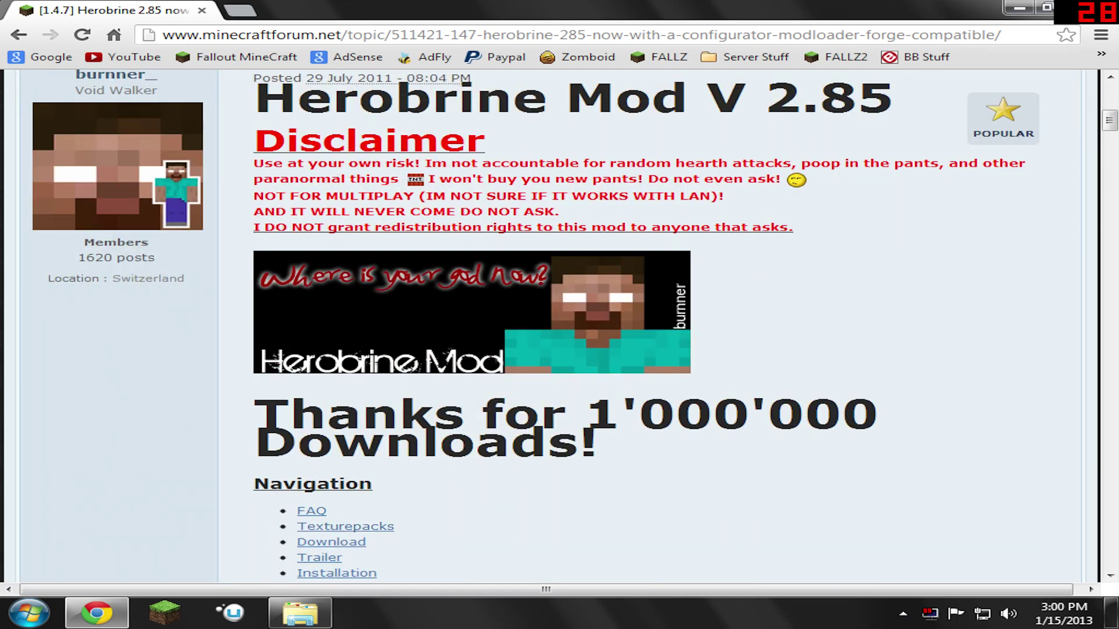
pyautogui.scroll(4, 550, 326)
pyautogui.scroll(5, 441, 400)
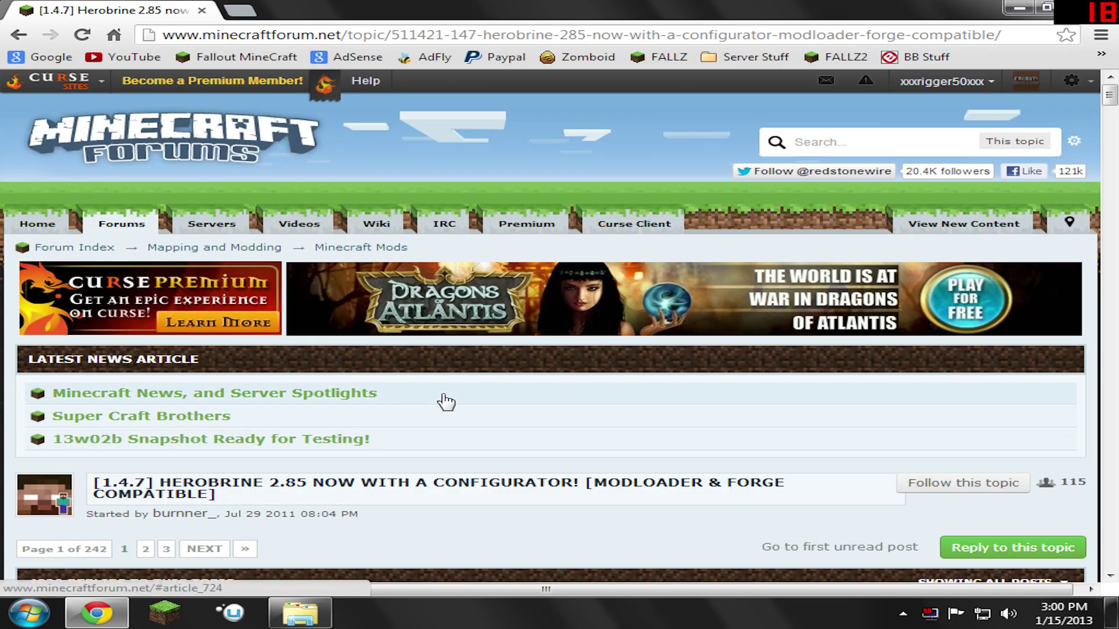
pyautogui.scroll(-7, 215, 434)
pyautogui.scroll(-18, 218, 434)
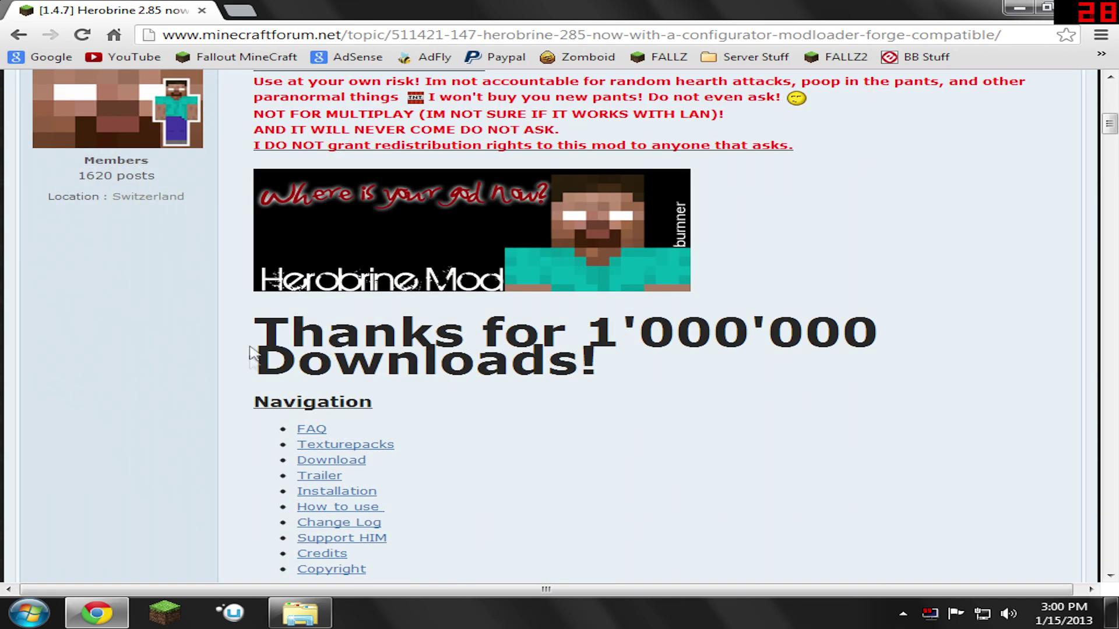
pyautogui.scroll(-15, 249, 348)
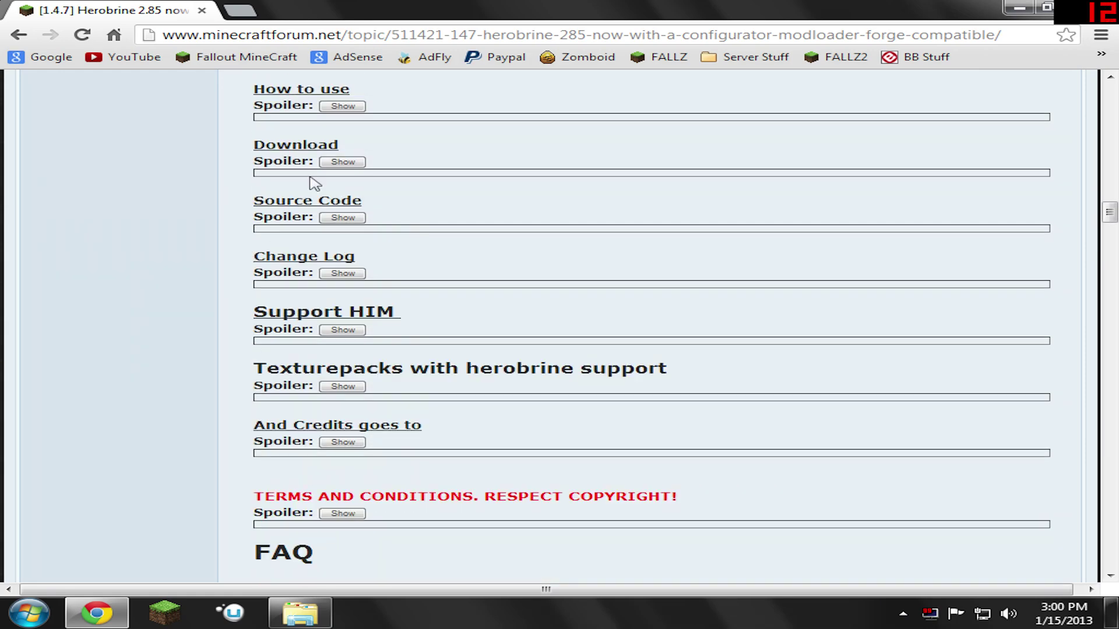
pyautogui.moveTo(254, 149); pyautogui.dragTo(339, 148)
pyautogui.click(347, 164)
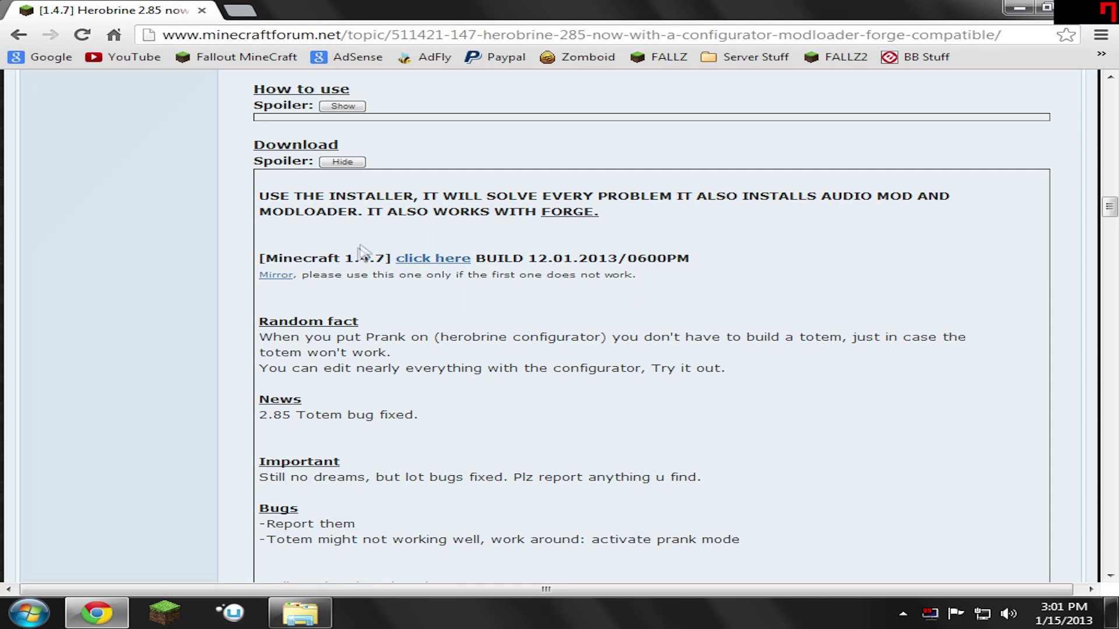
# View the herobrine2.85.zip download page through the Minecraft 1.4.7 link in a new tab, skipping the ad, and close it
pyautogui.rightClick(427, 267)
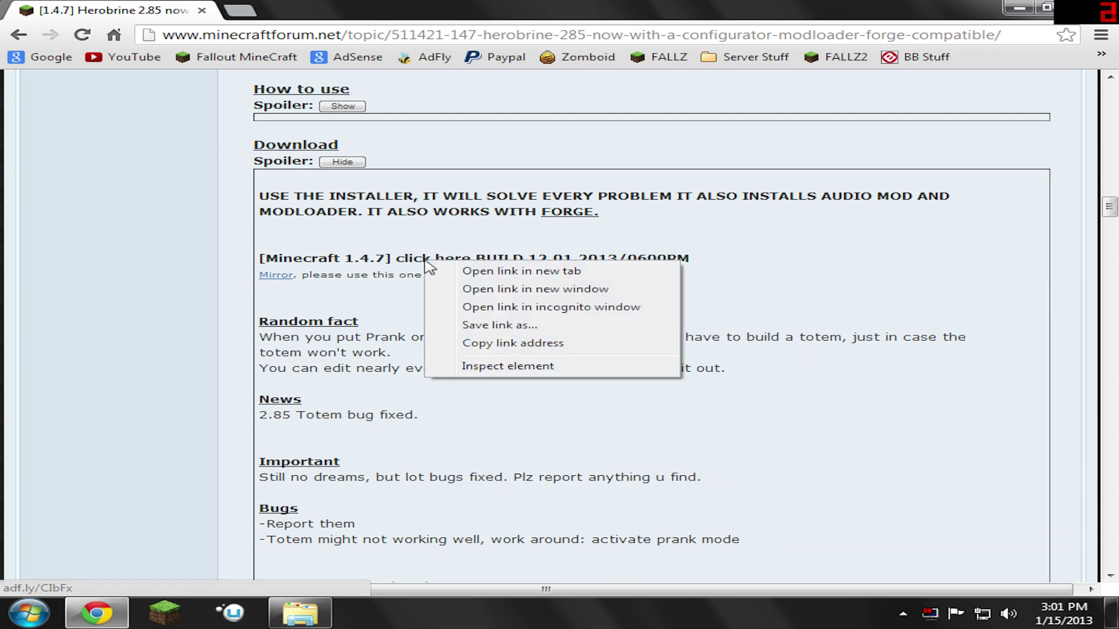
pyautogui.click(461, 279)
pyautogui.click(349, 10)
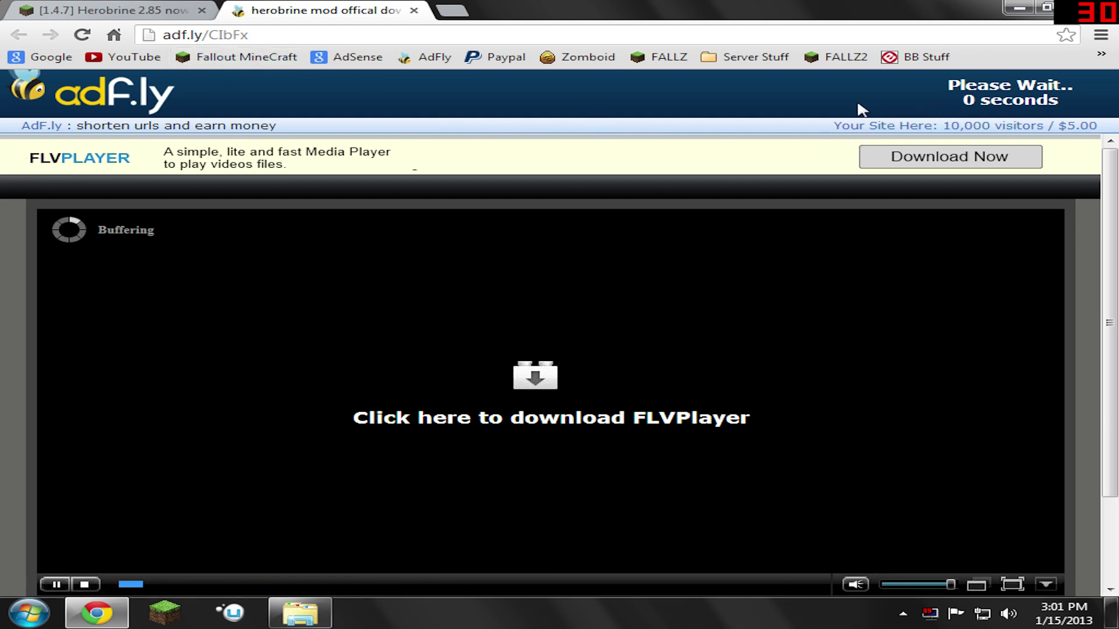
pyautogui.click(989, 104)
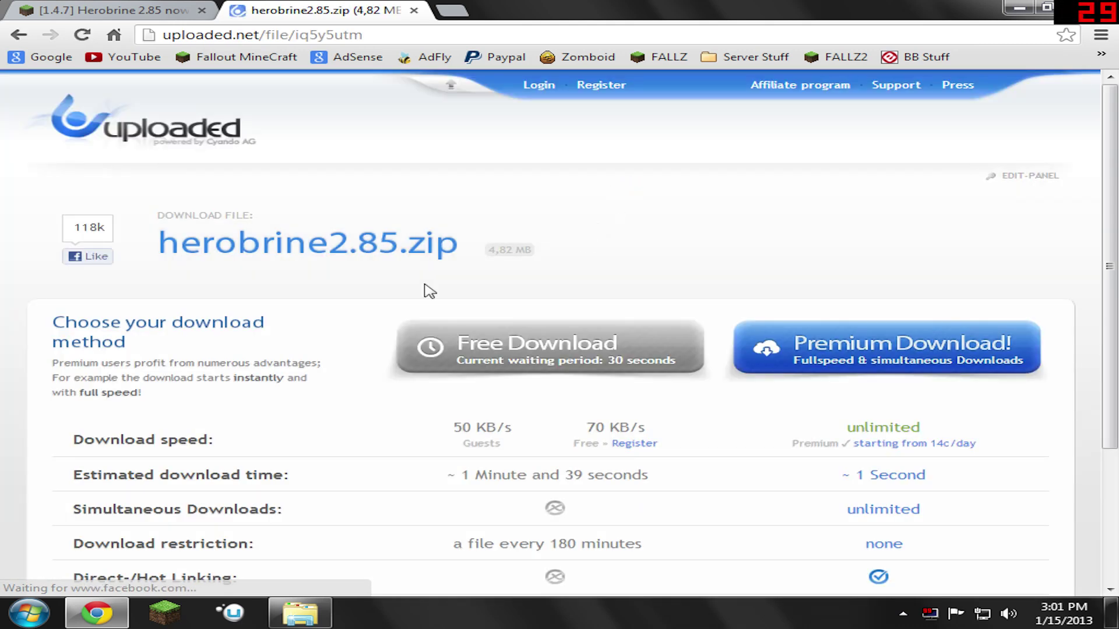
pyautogui.scroll(-2, 513, 326)
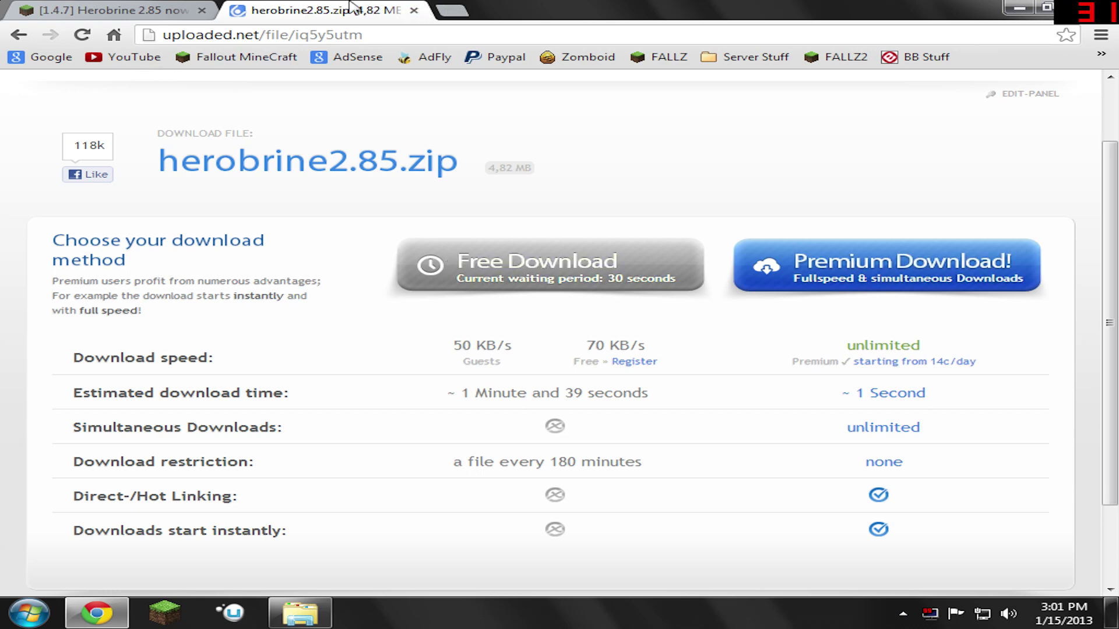
pyautogui.click(413, 10)
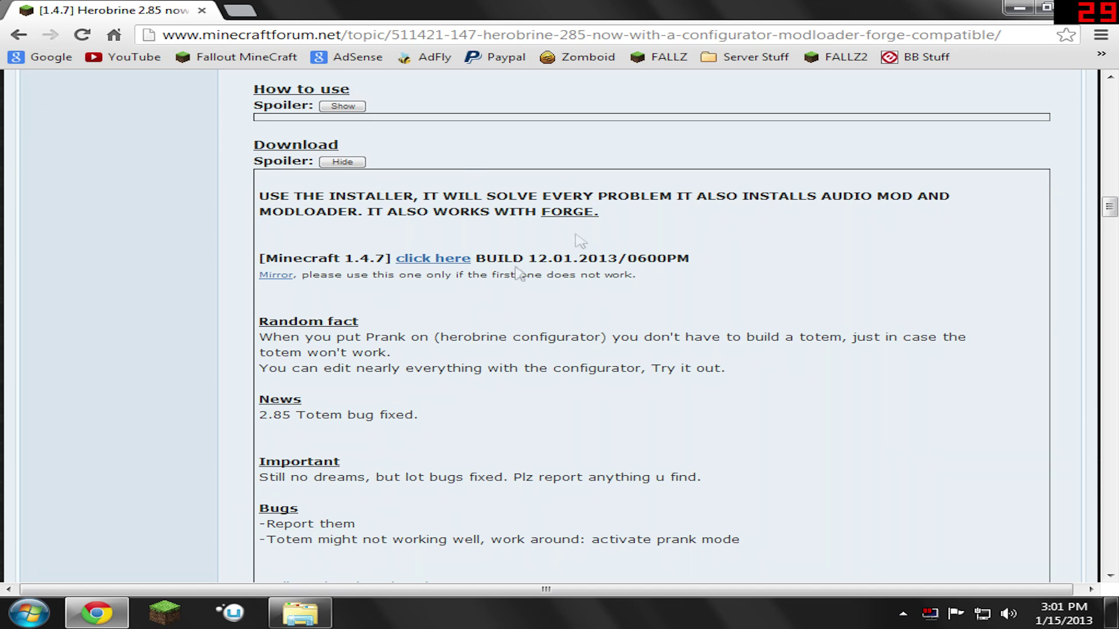
# Open the AudioMod and ModLoader link from the Download section in a new tab and switch to it
pyautogui.scroll(-3, 651, 327)
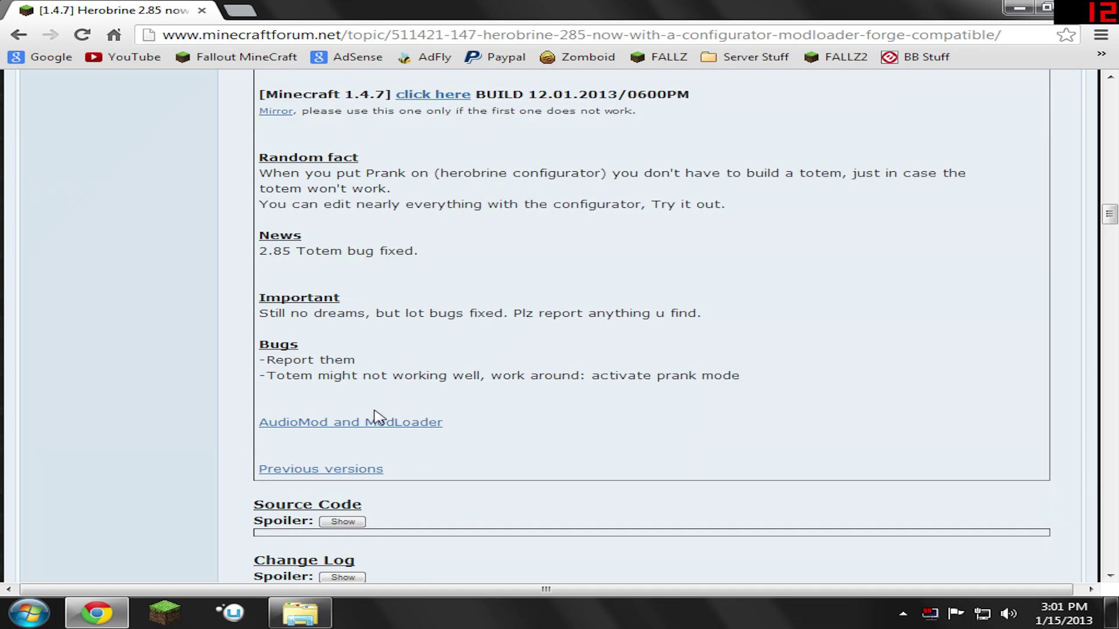
pyautogui.rightClick(373, 423)
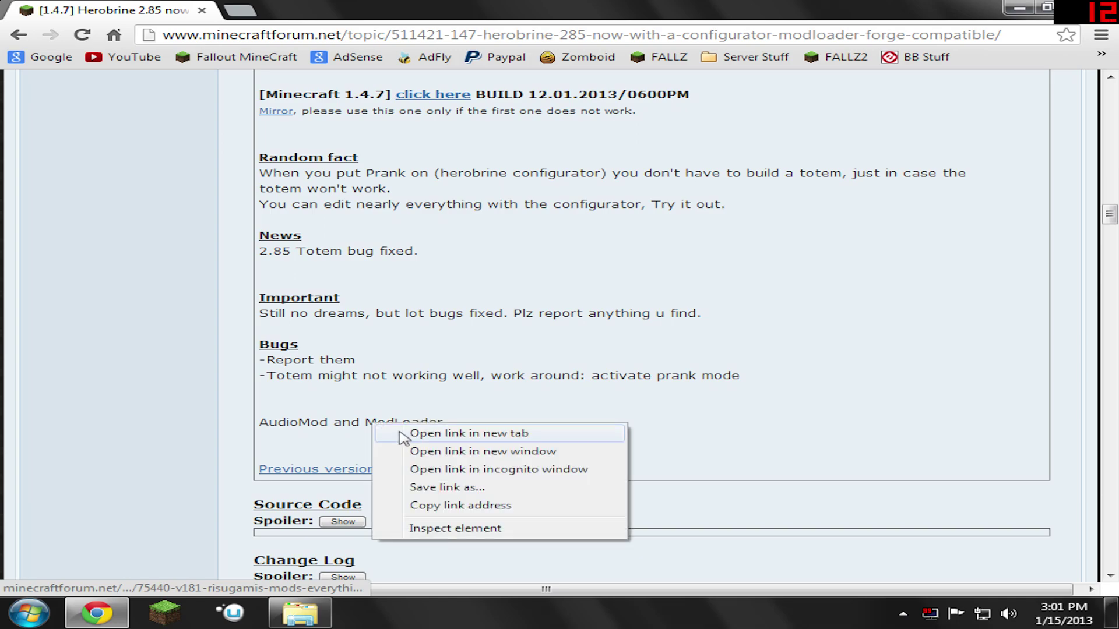
pyautogui.click(410, 431)
pyautogui.click(295, 11)
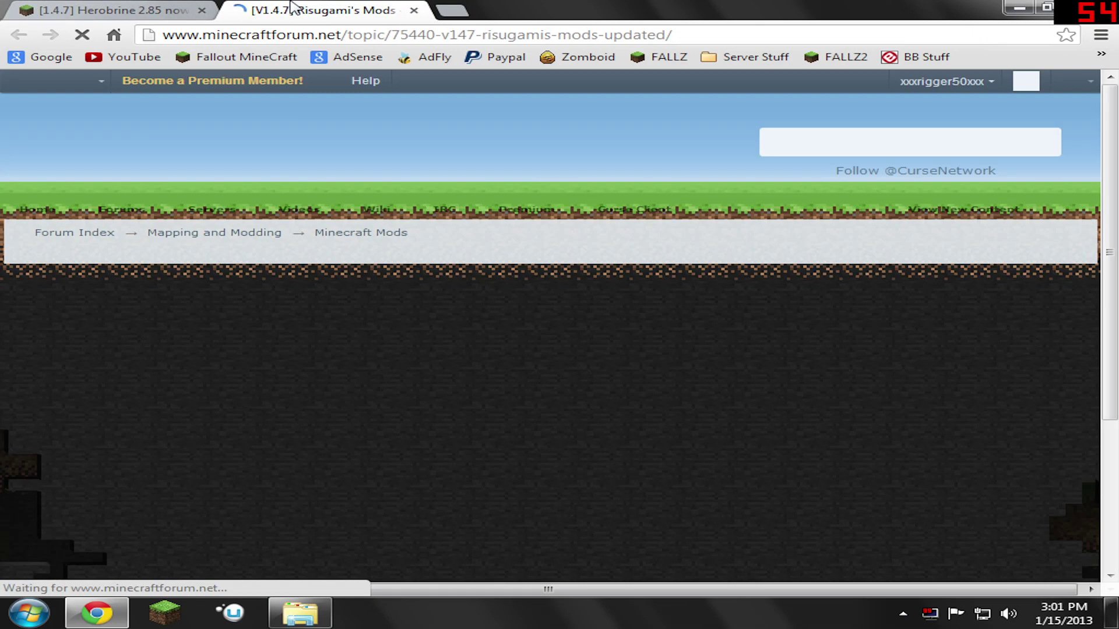
# Download ModLoader 1.4.7 through its Adfly link in a new tab, skipping the ad, and close the ad tab
pyautogui.scroll(-20, 353, 263)
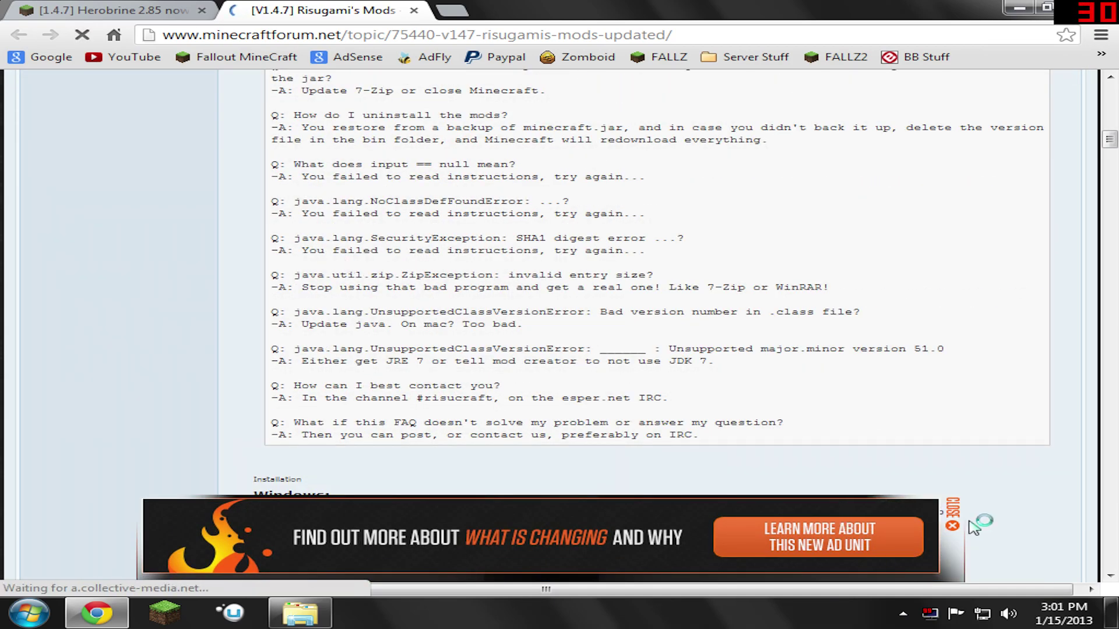
pyautogui.scroll(-14, 641, 378)
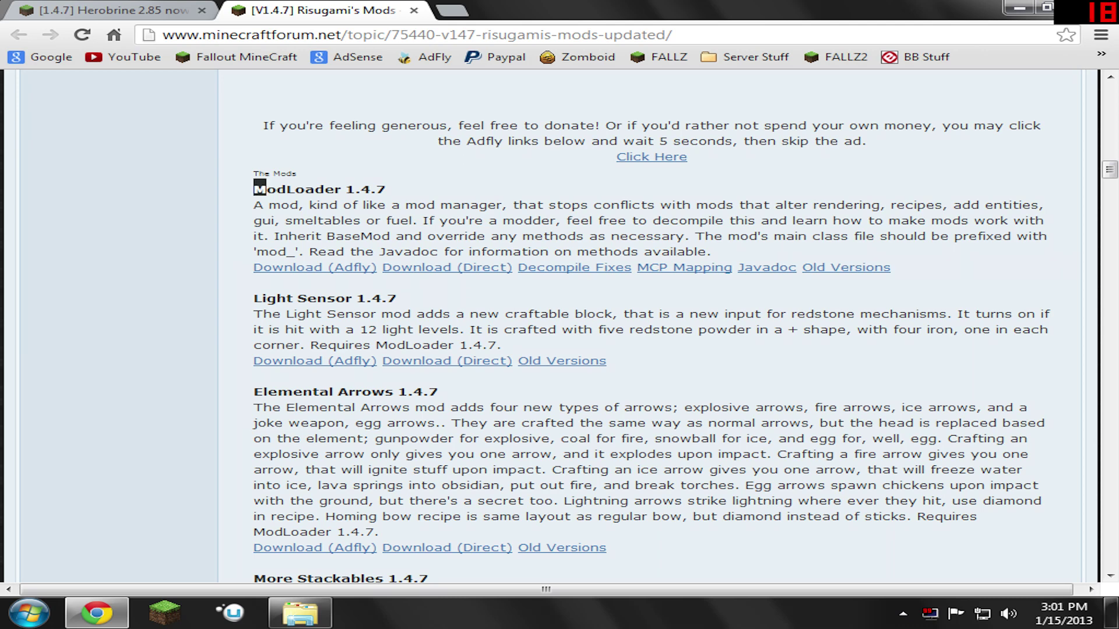
pyautogui.rightClick(446, 269)
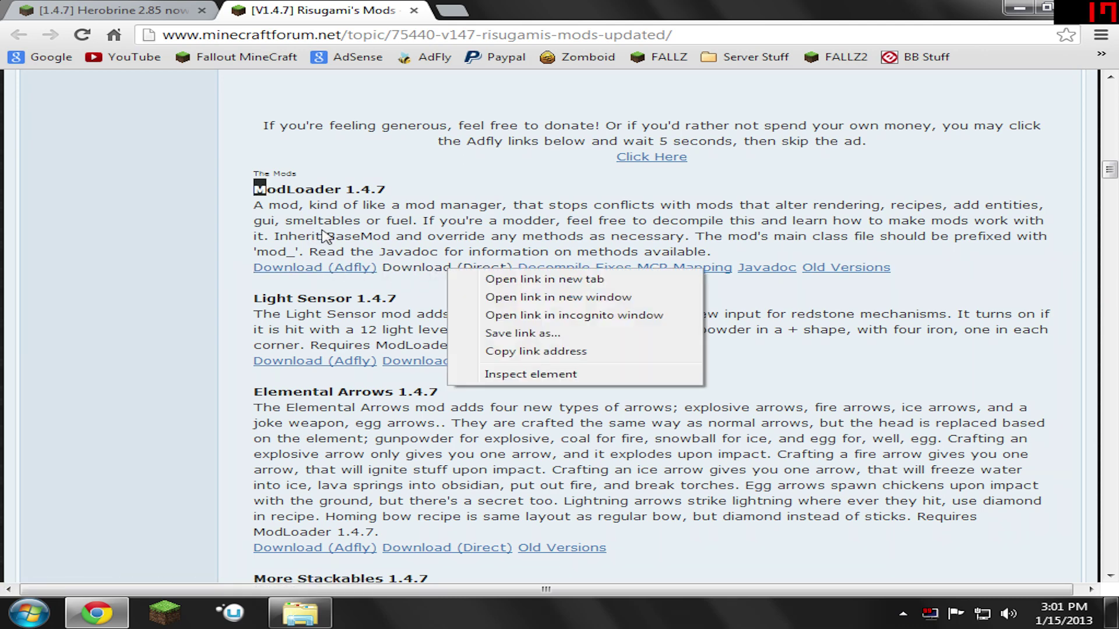
pyautogui.click(311, 272)
pyautogui.rightClick(310, 267)
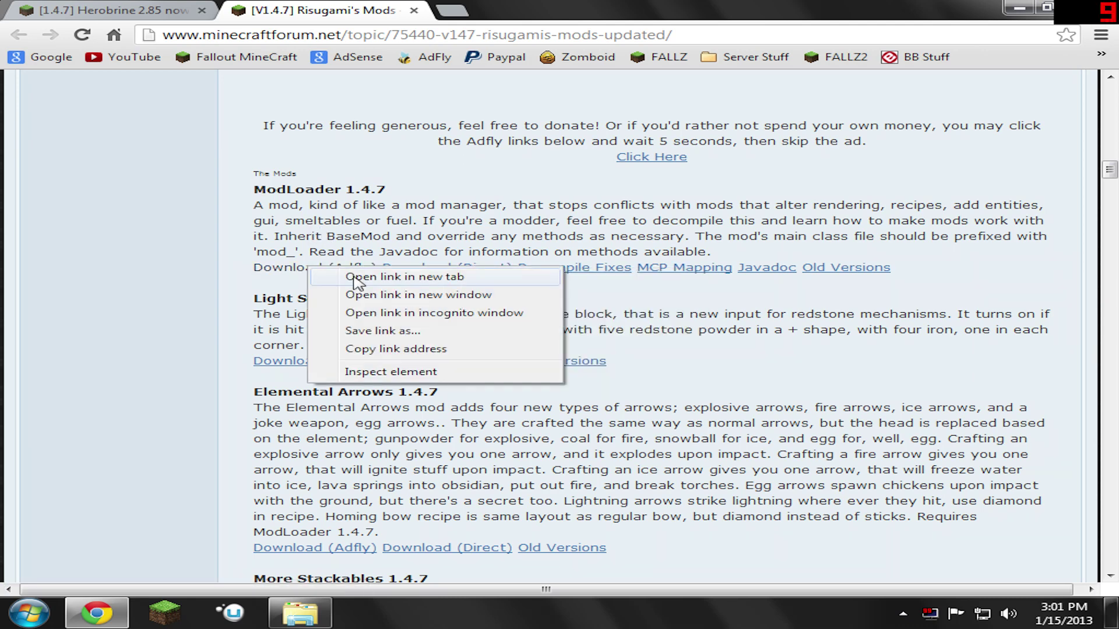
pyautogui.click(357, 277)
pyautogui.click(530, 10)
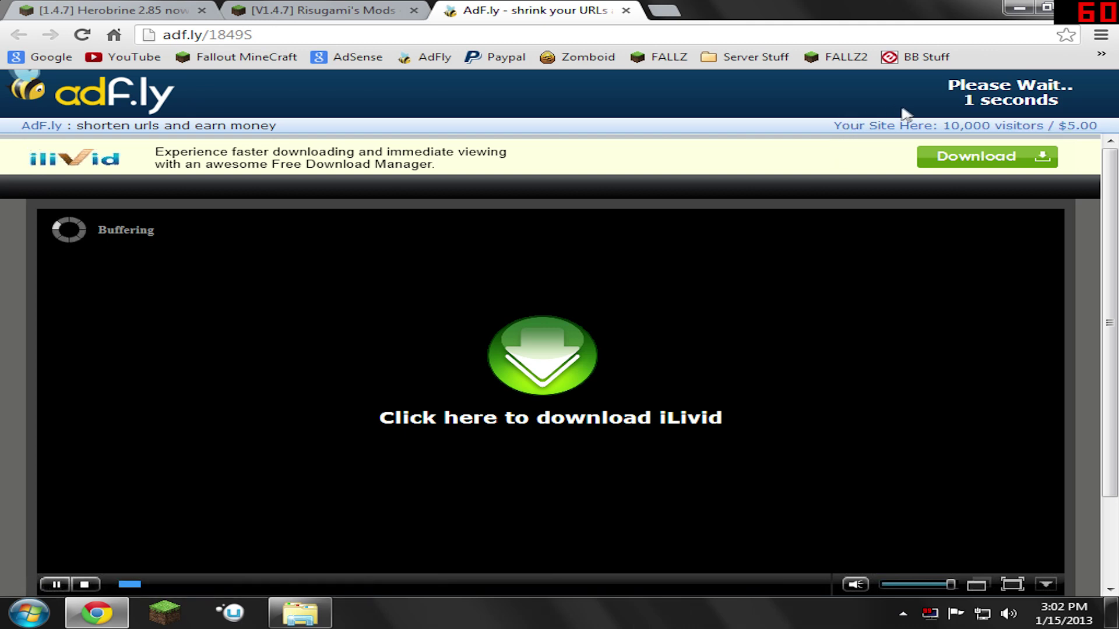
pyautogui.click(1015, 93)
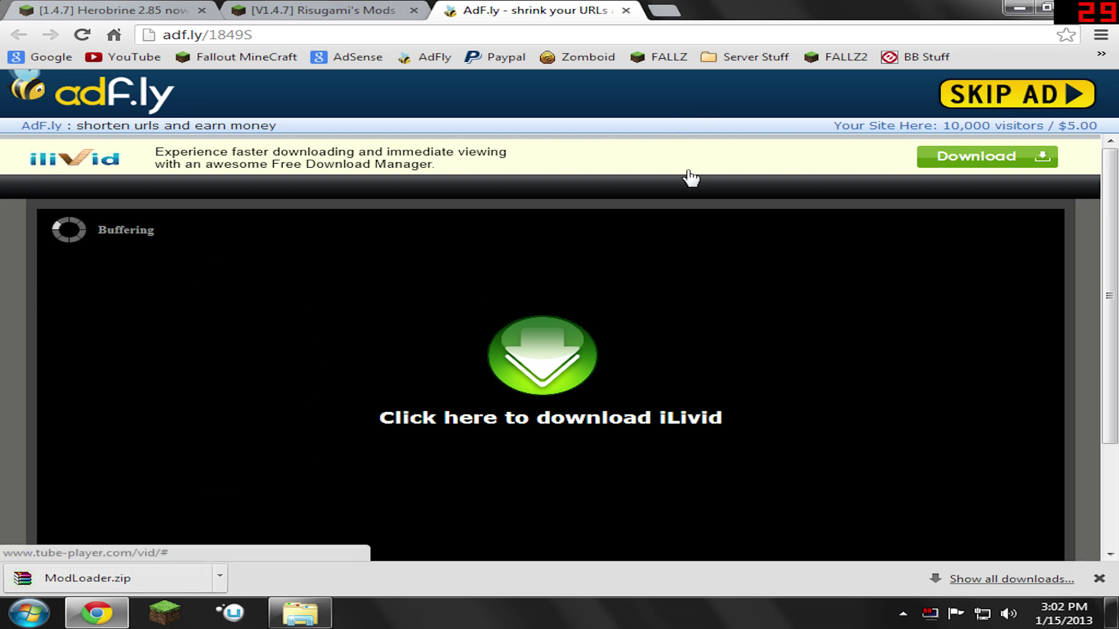
pyautogui.click(626, 10)
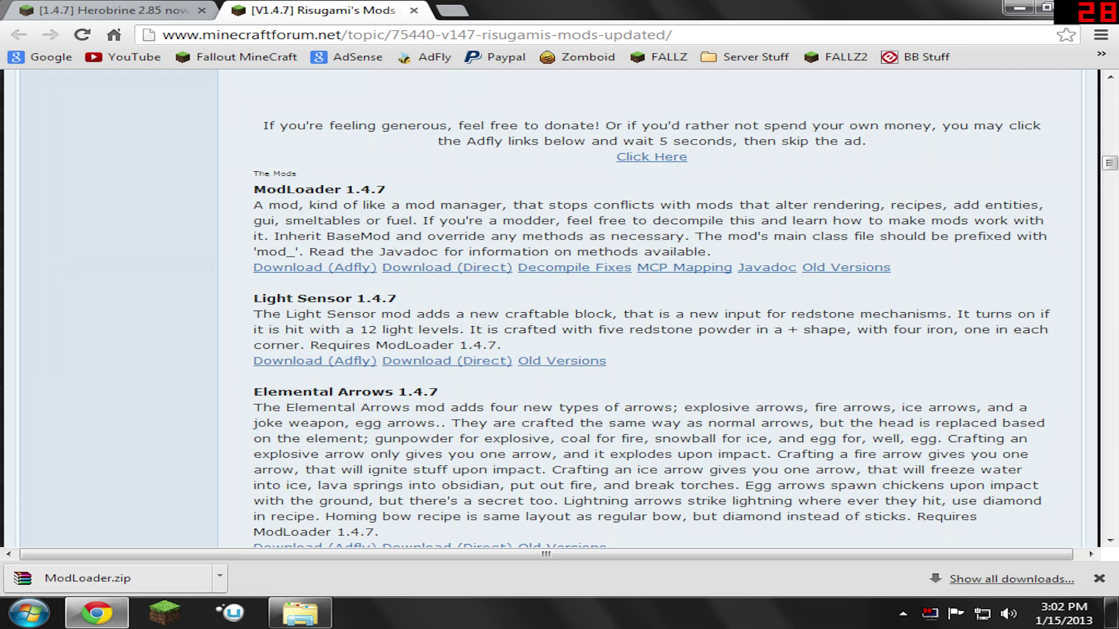
# Download AudioMod 1.4.7 through its Adfly link, skipping the ad, and close the ad tab
pyautogui.scroll(-7, 268, 198)
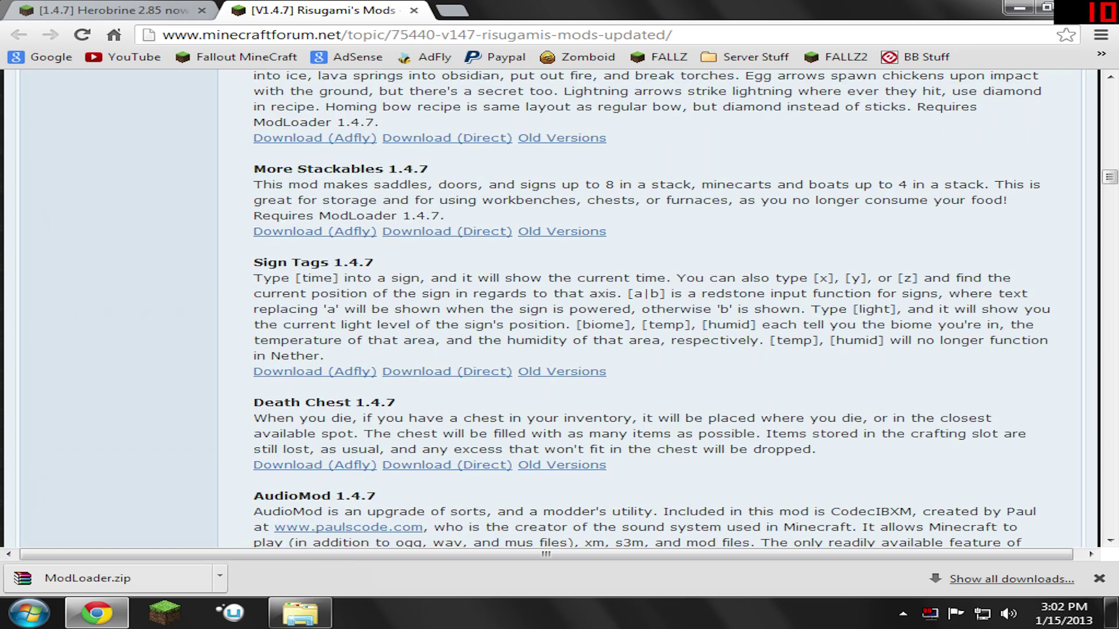
pyautogui.scroll(-1, 640, 308)
pyautogui.moveTo(253, 411); pyautogui.dragTo(375, 414)
pyautogui.click(379, 422)
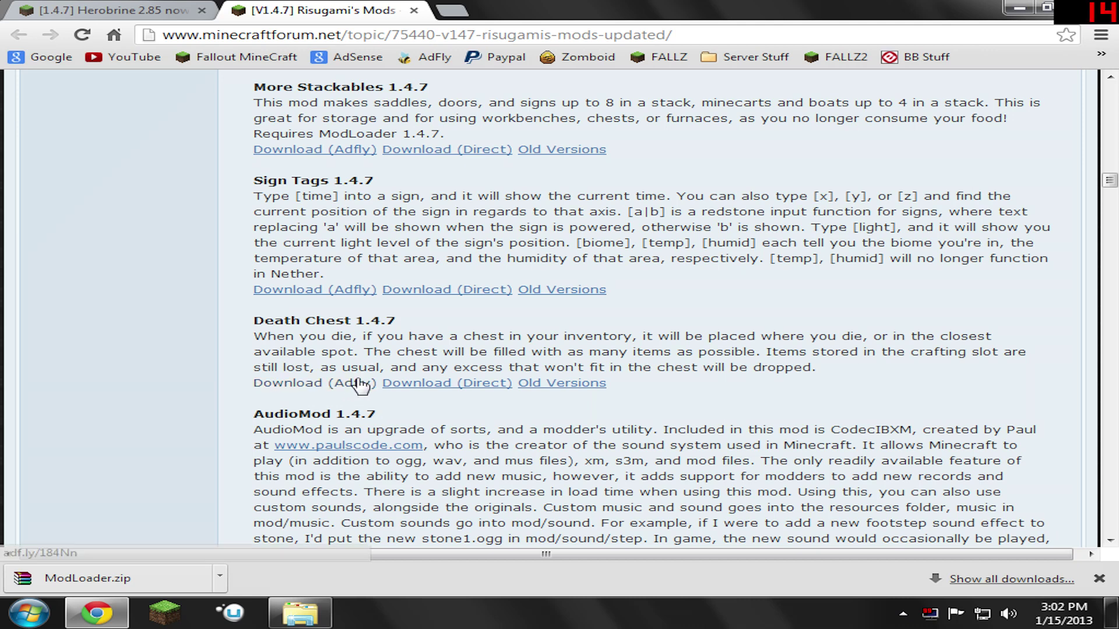
pyautogui.scroll(-1, 368, 399)
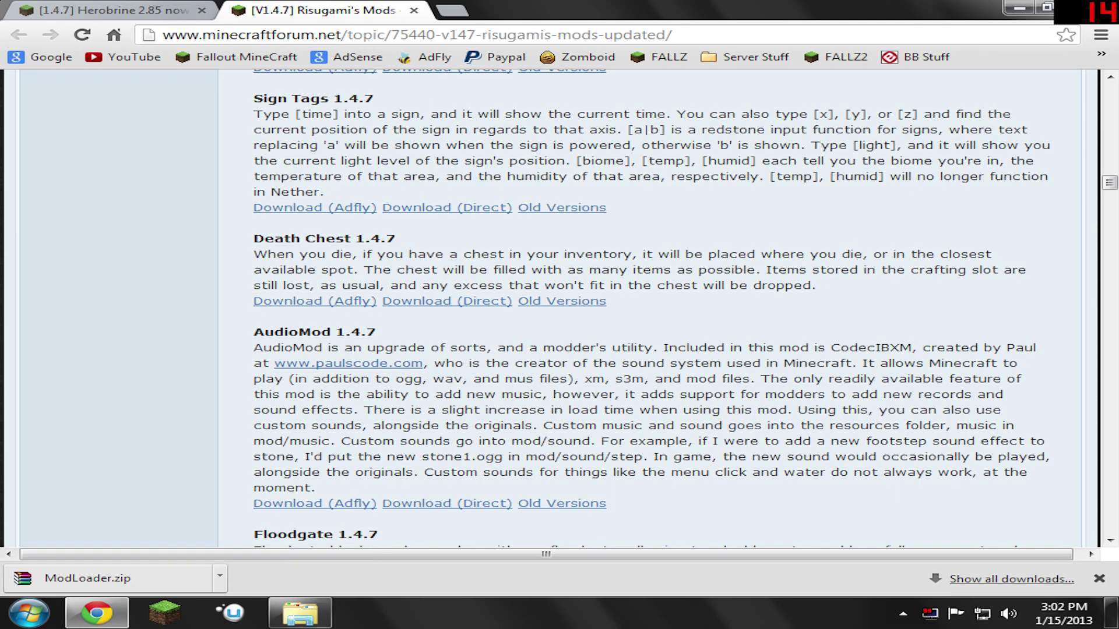
pyautogui.click(303, 514)
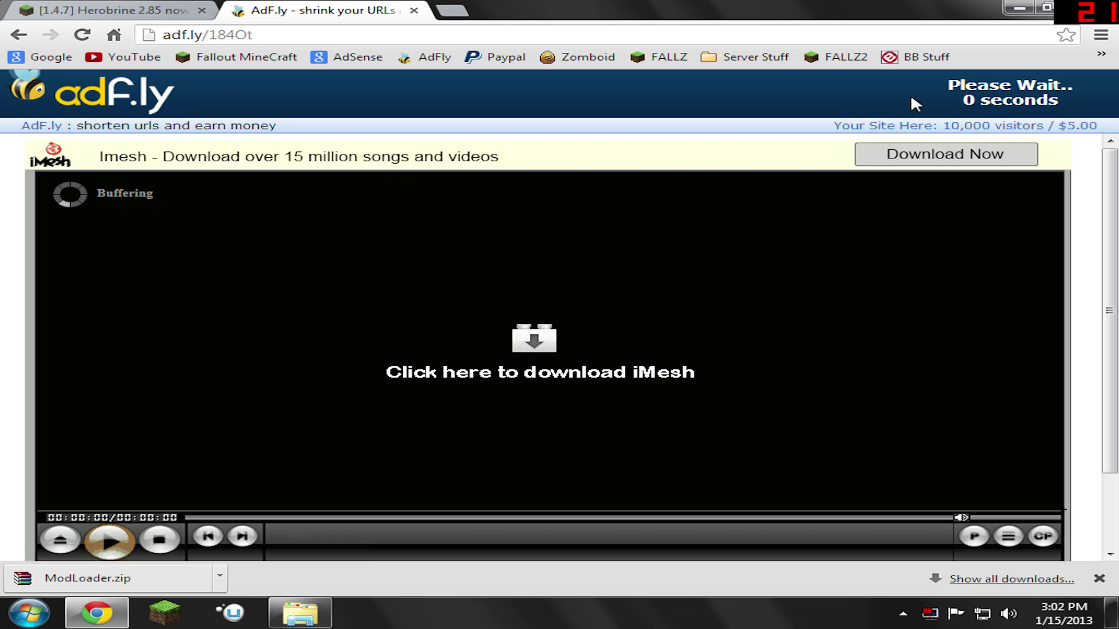
pyautogui.click(960, 94)
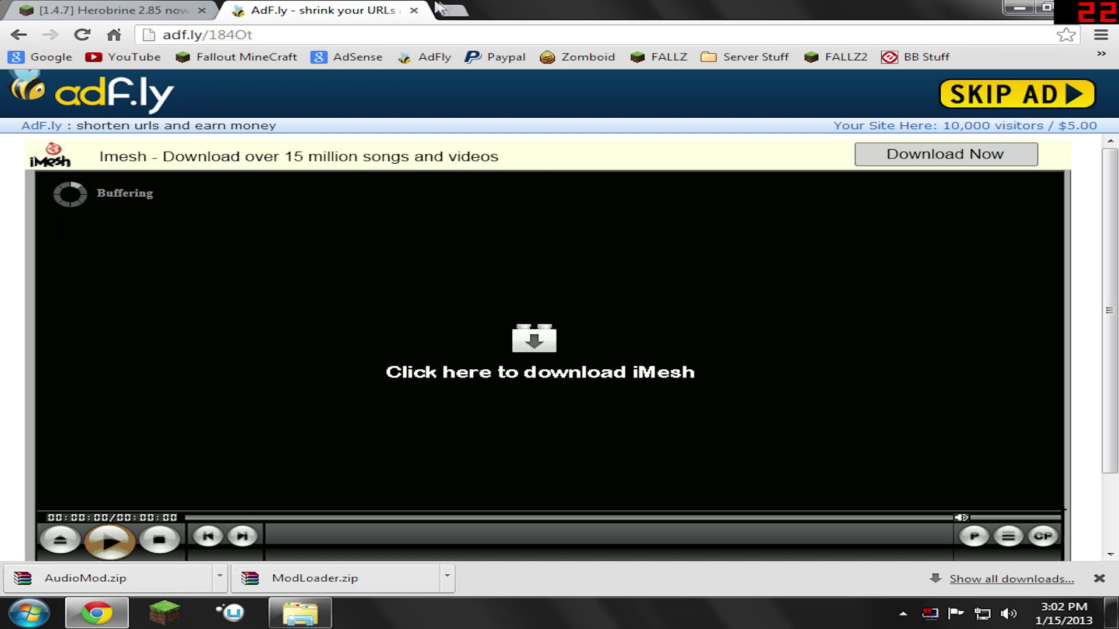
pyautogui.click(413, 10)
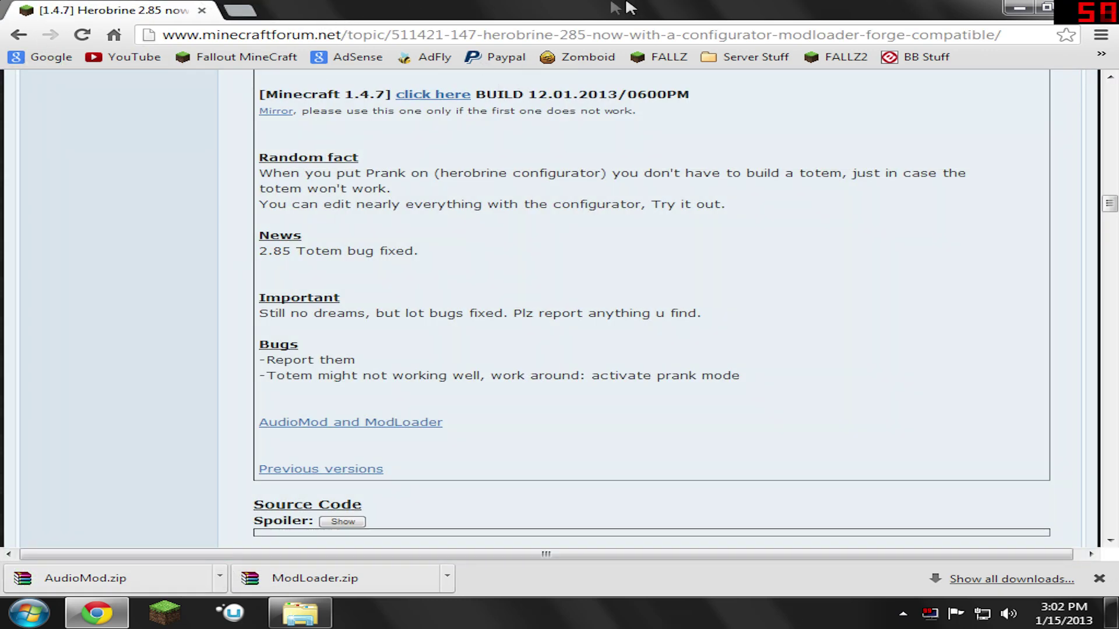
# Minimize the browser, open the Roaming folder with %appdata%, and go into its .minecraft folder
pyautogui.click(1020, 8)
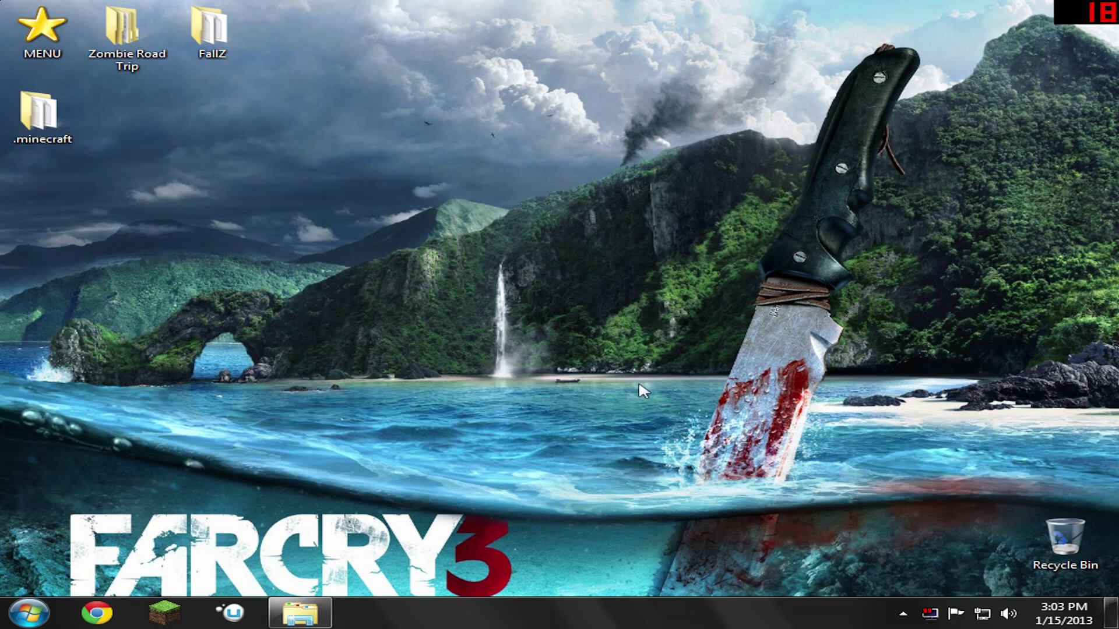
pyautogui.click(12, 621)
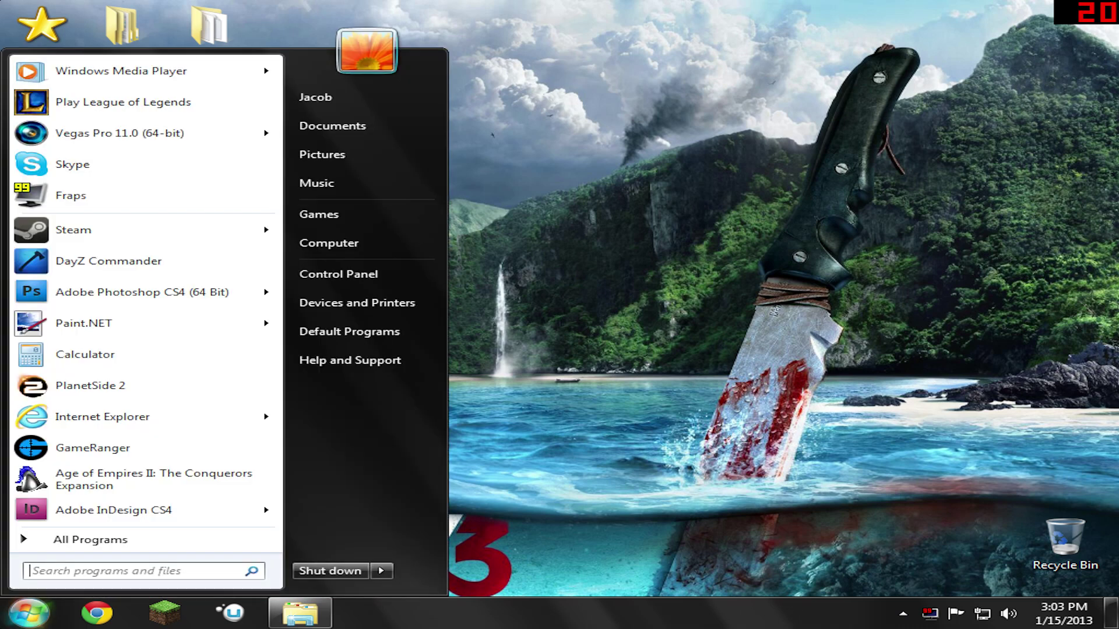
pyautogui.write('%')
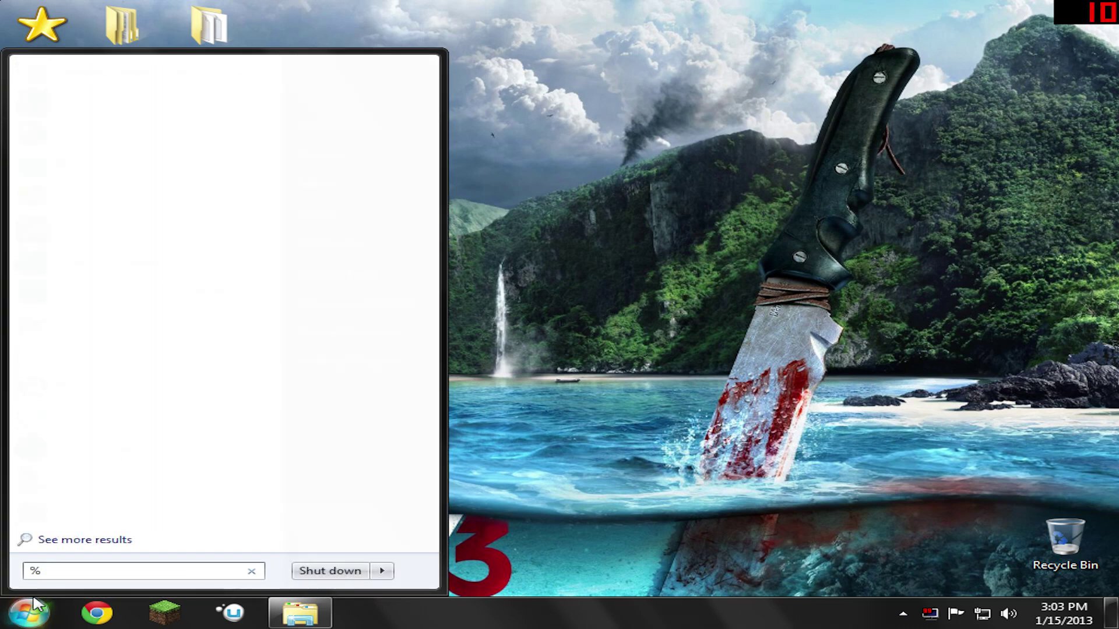
pyautogui.write('appdata%')
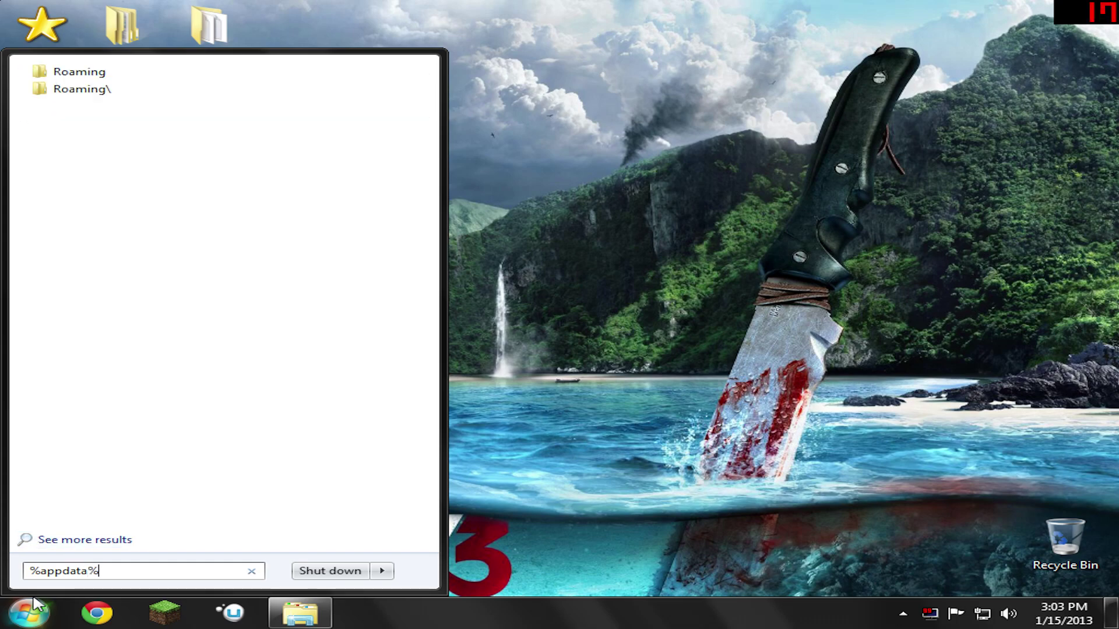
pyautogui.press('Return')
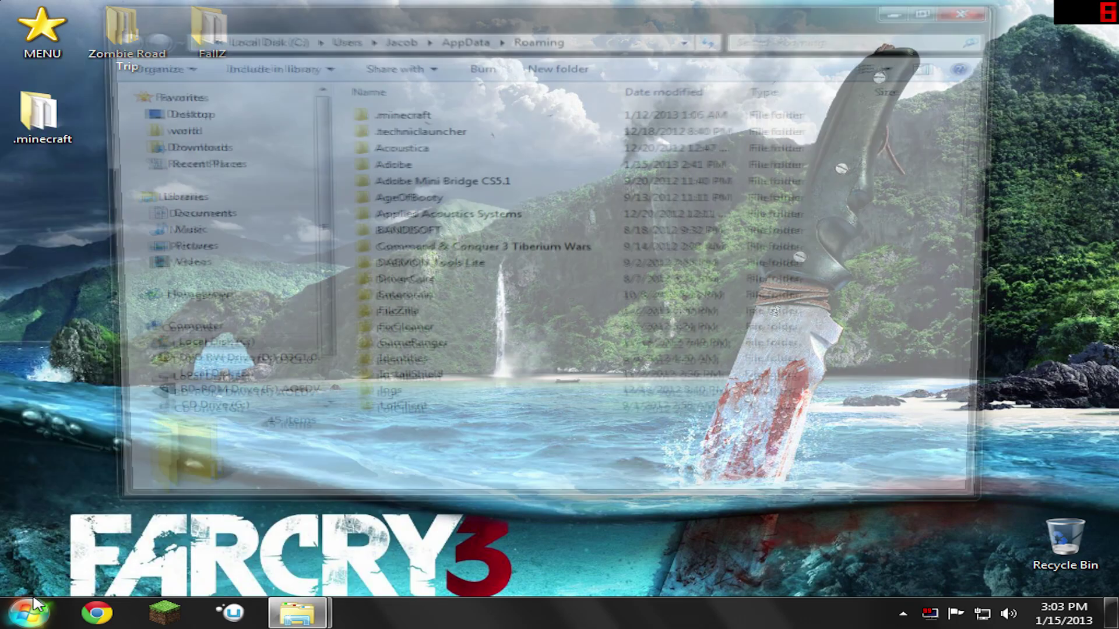
pyautogui.moveTo(416, 5); pyautogui.dragTo(460, 34)
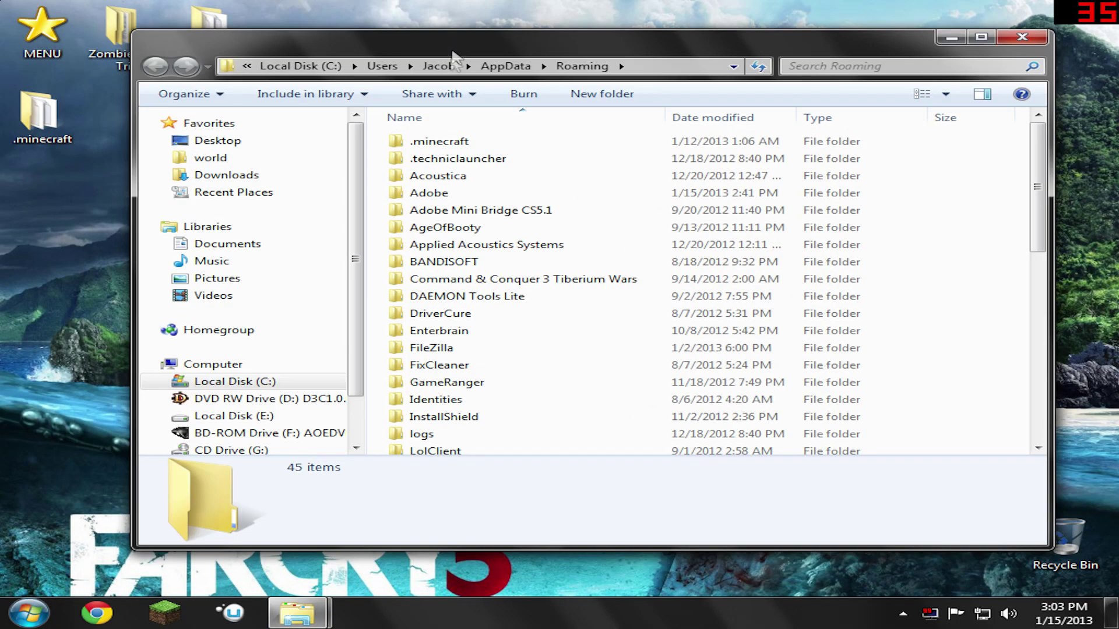
pyautogui.doubleClick(438, 142)
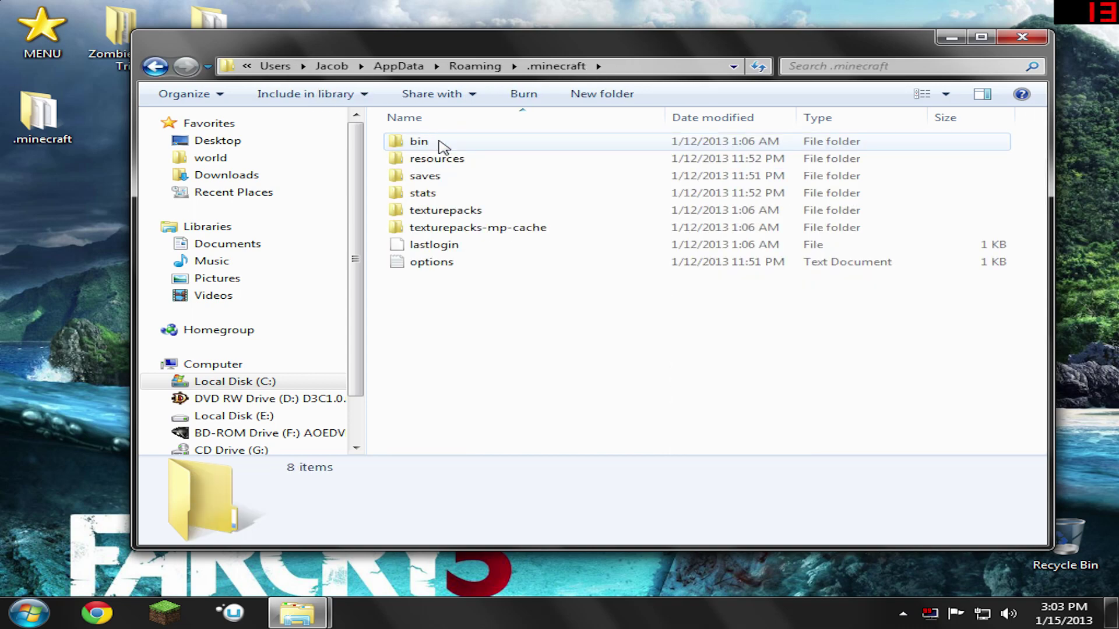
# Open the bin folder and move the AudioMod, herobrine2.85 and ModLoader archives from the Downloads folder to the desktop
pyautogui.doubleClick(442, 144)
pyautogui.moveTo(372, 46); pyautogui.dragTo(641, 62)
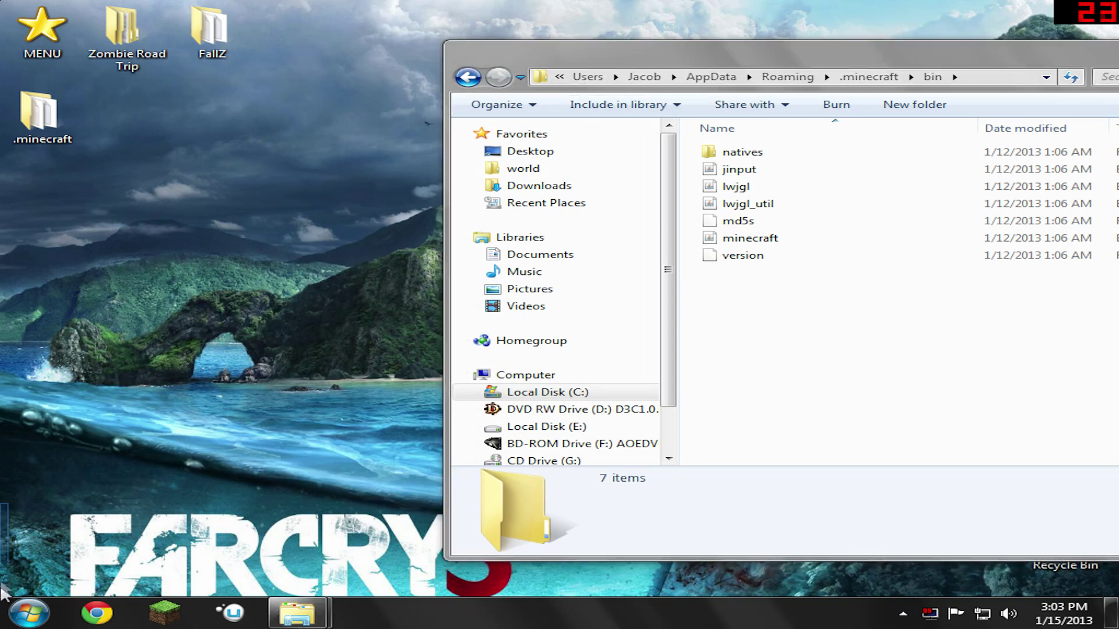
pyautogui.click(27, 612)
pyautogui.click(357, 255)
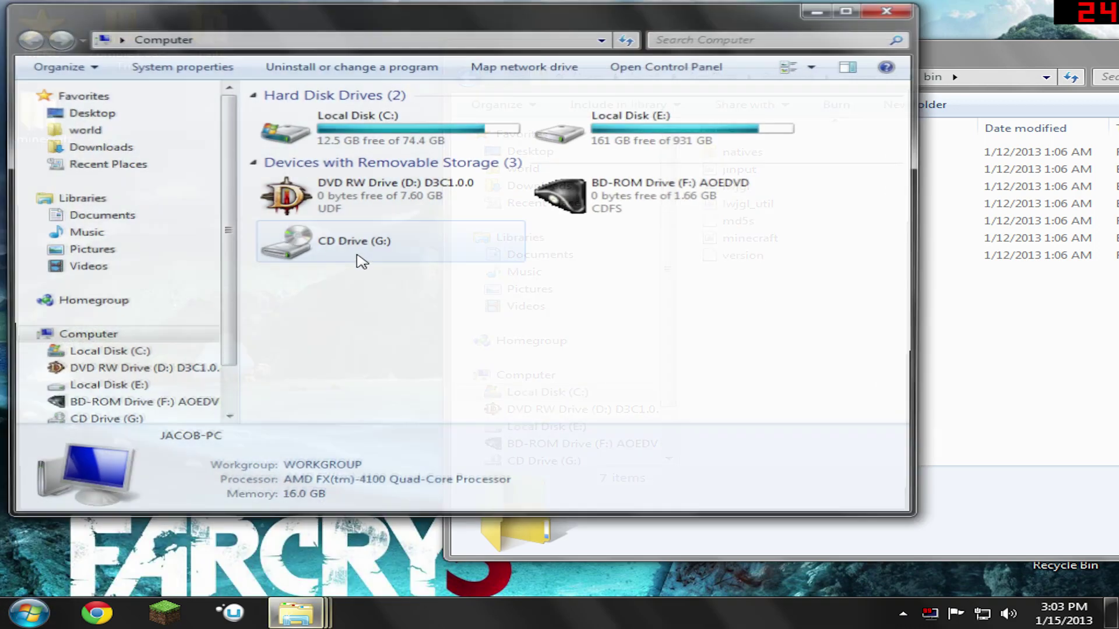
pyautogui.click(88, 151)
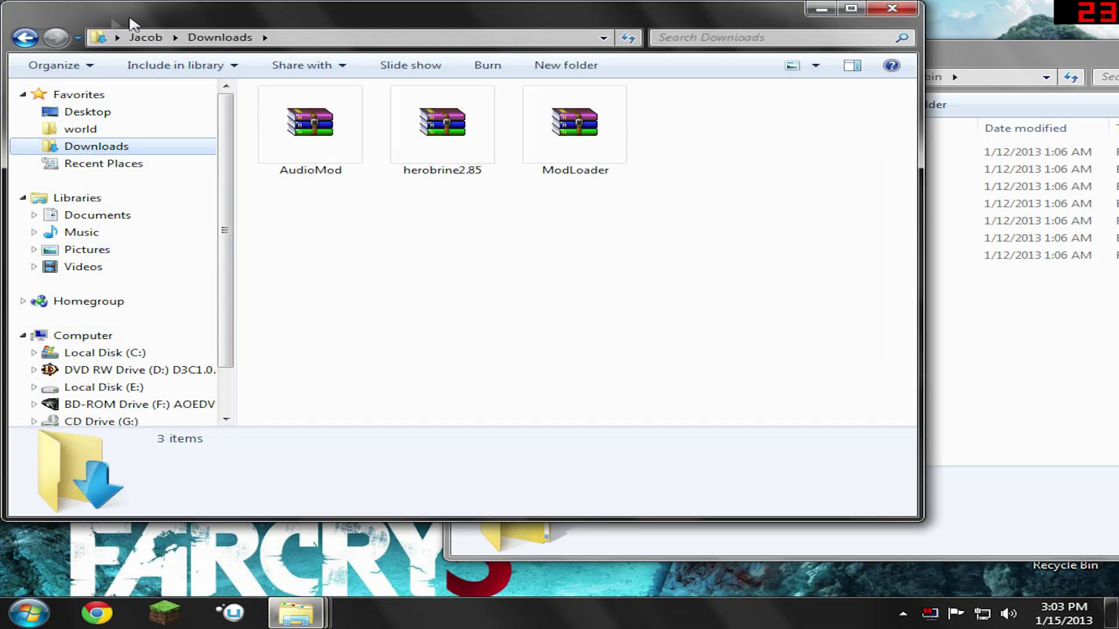
pyautogui.moveTo(132, 20); pyautogui.dragTo(467, 60)
pyautogui.moveTo(648, 274); pyautogui.dragTo(61, 228)
pyautogui.moveTo(784, 65); pyautogui.dragTo(305, 122)
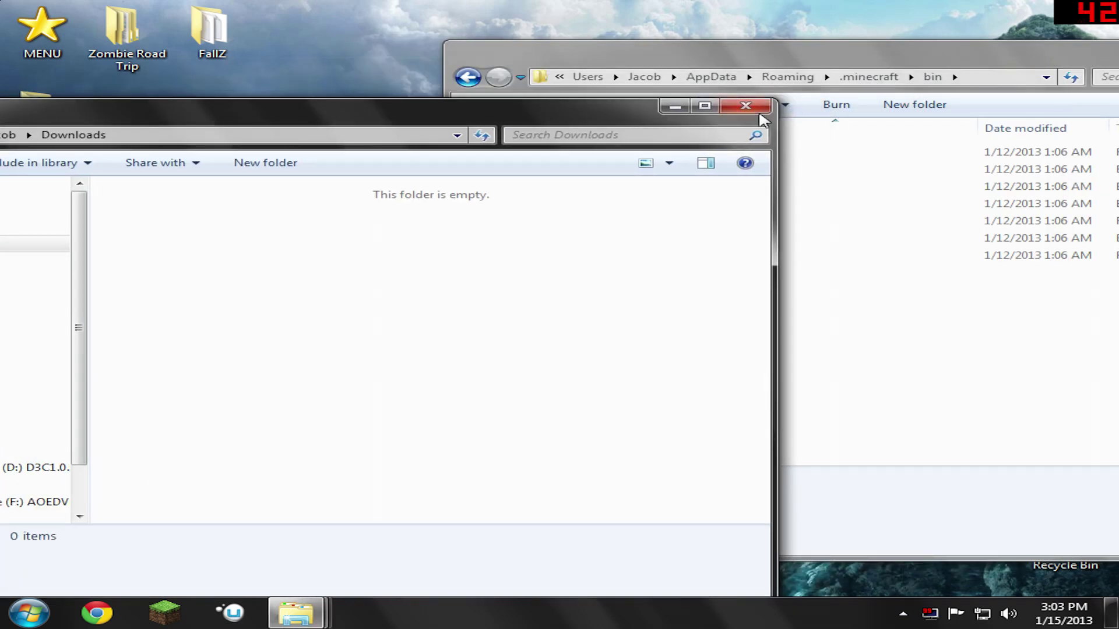
pyautogui.click(758, 111)
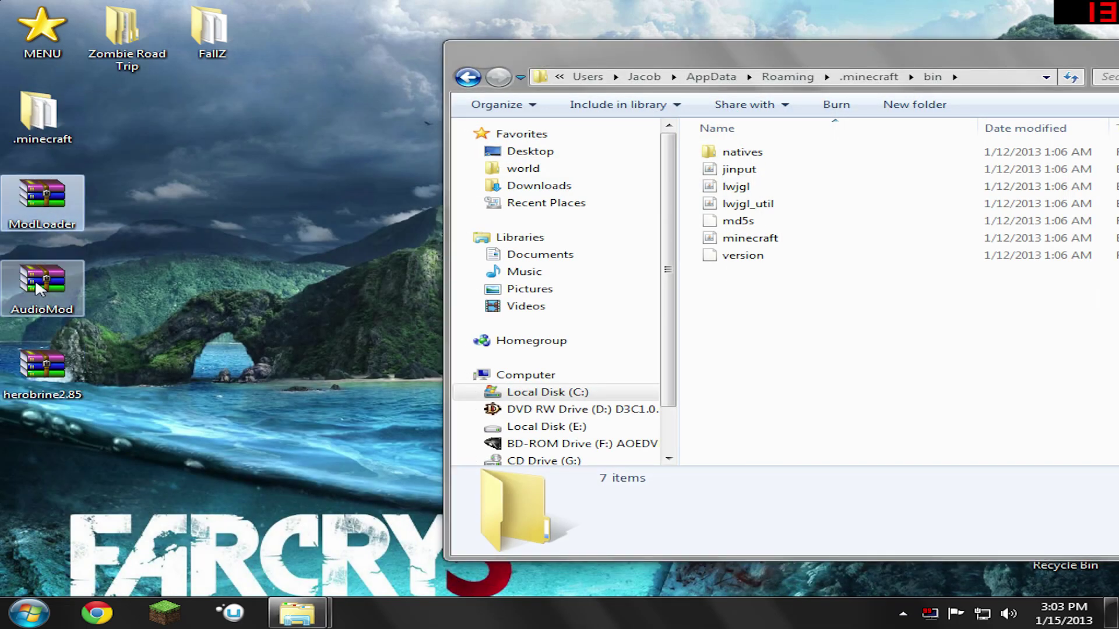
pyautogui.click(36, 287)
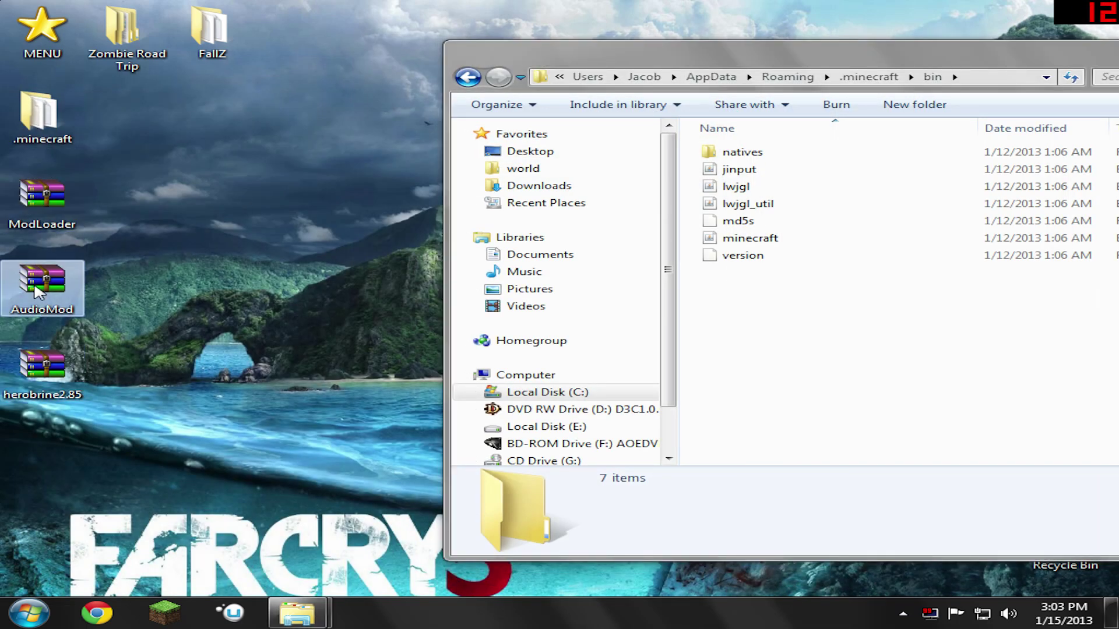
pyautogui.click(35, 367)
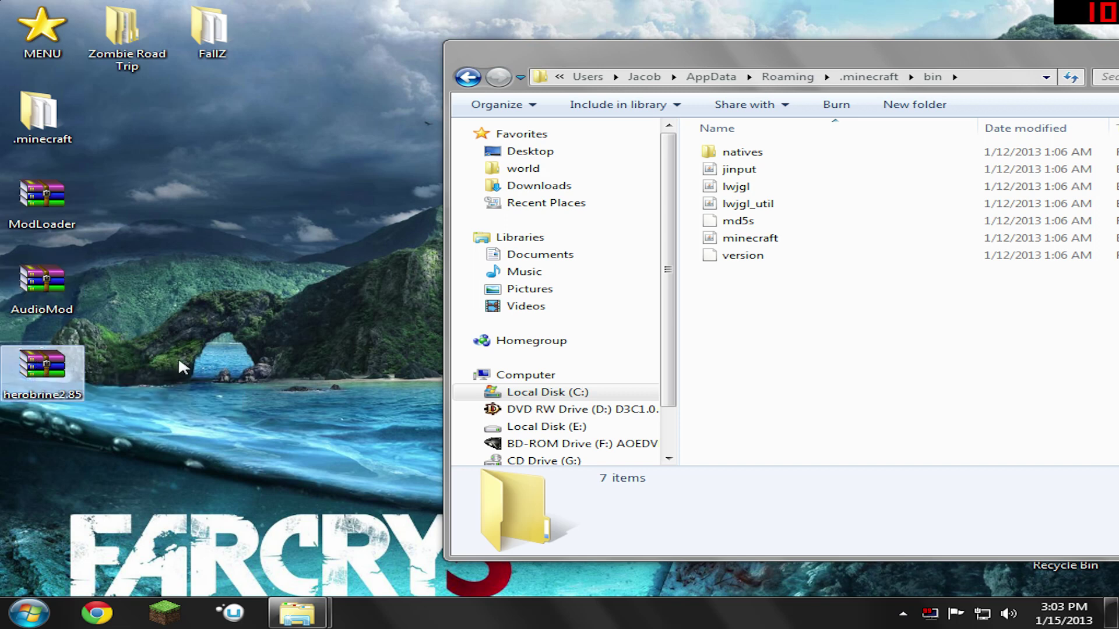
pyautogui.click(178, 360)
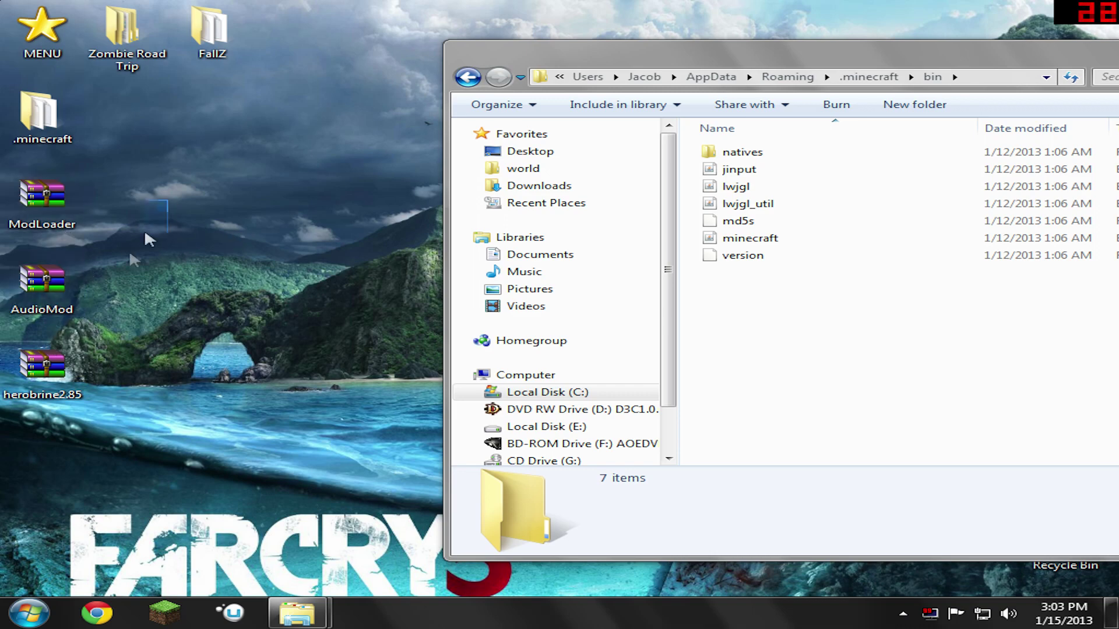
pyautogui.moveTo(169, 198); pyautogui.dragTo(143, 291)
# Open the minecraft jar file from the bin folder with WinRAR archiver
pyautogui.moveTo(768, 57); pyautogui.dragTo(518, 76)
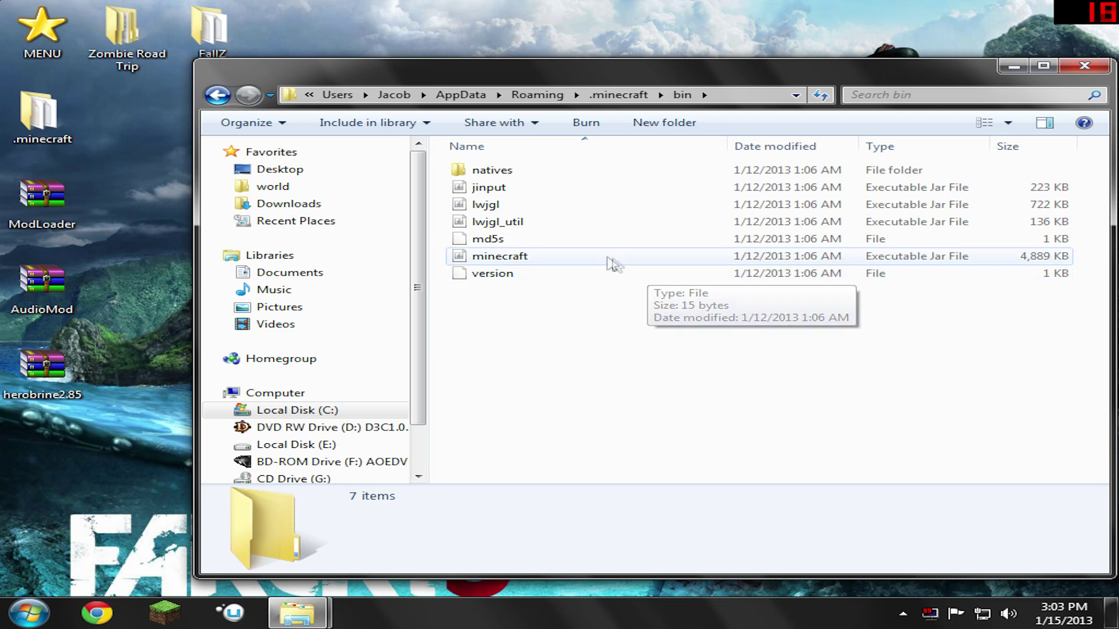
pyautogui.rightClick(513, 261)
pyautogui.moveTo(582, 305)
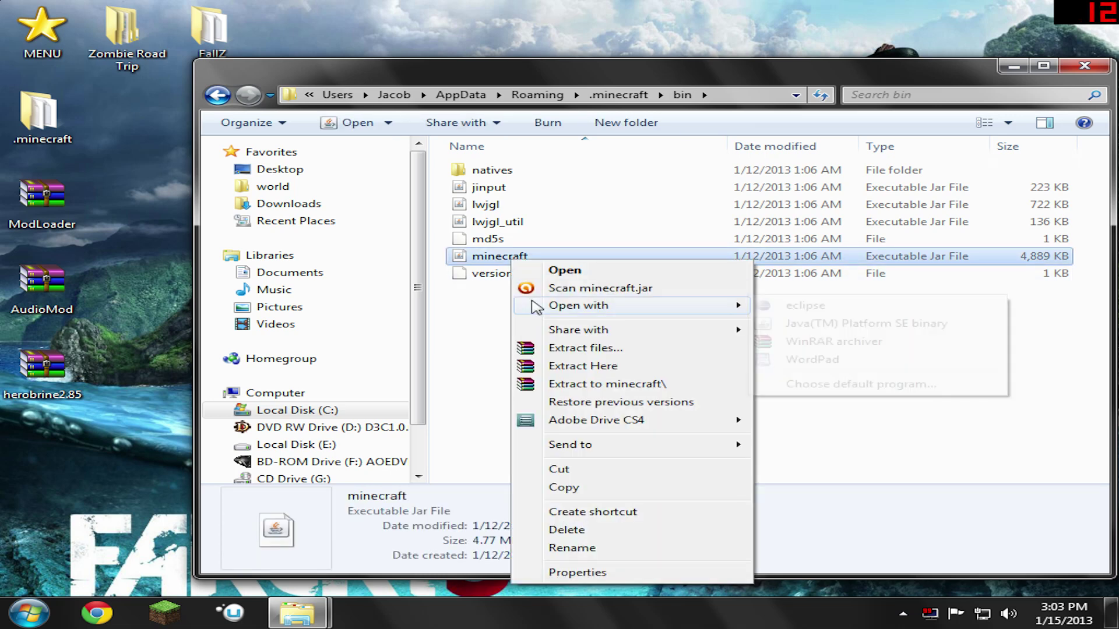
pyautogui.click(804, 342)
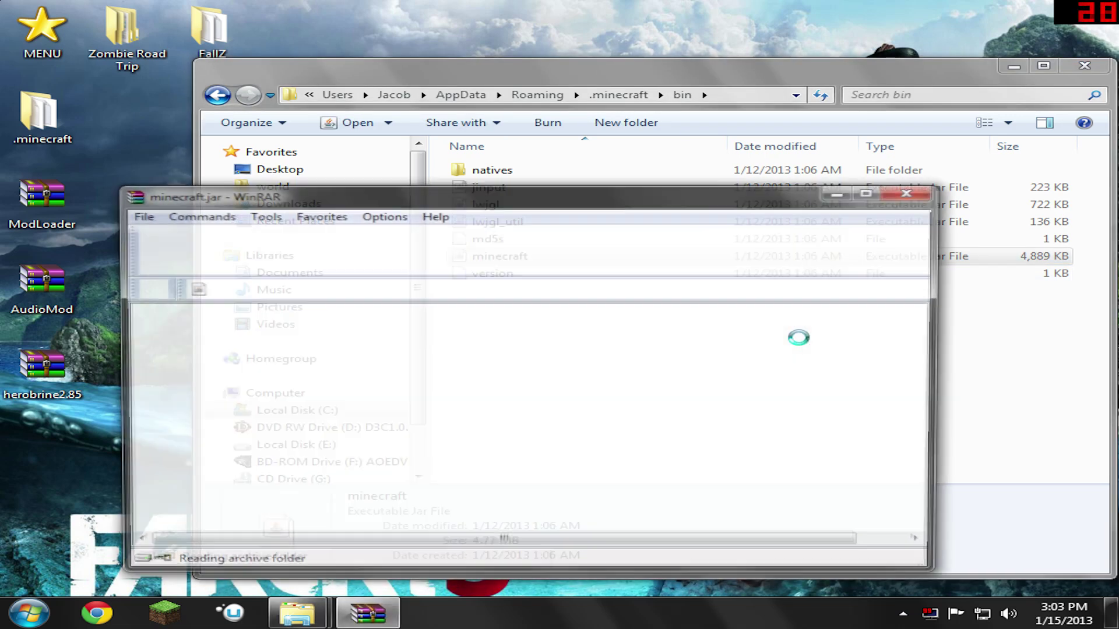
pyautogui.moveTo(293, 201); pyautogui.dragTo(357, 136)
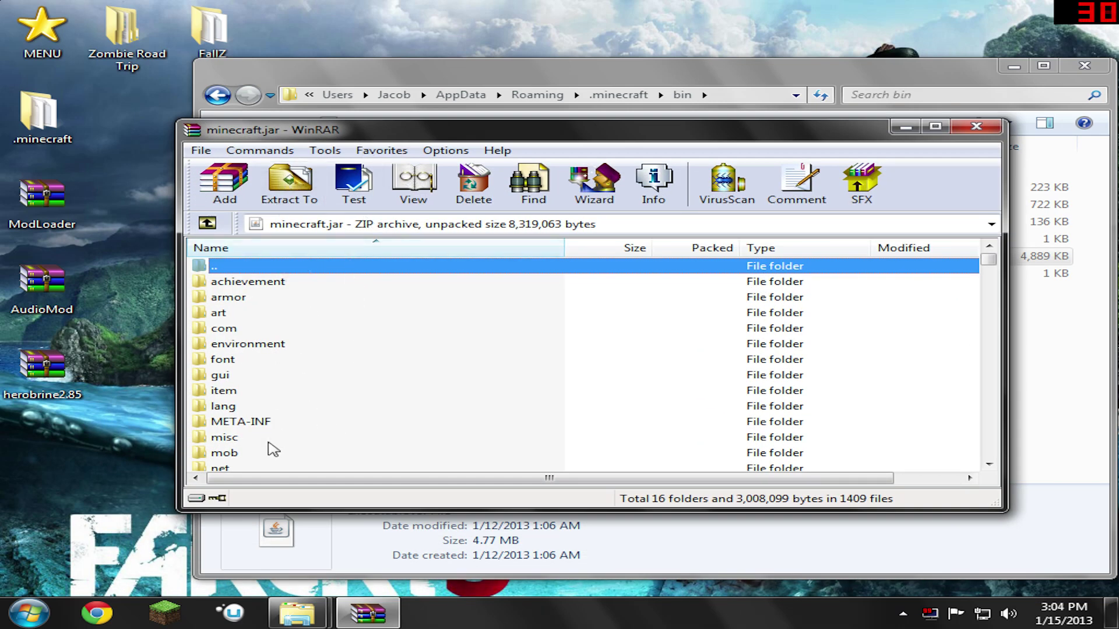
# Delete the META-INF folder from the minecraft.jar archive and confirm the deletion
pyautogui.click(228, 424)
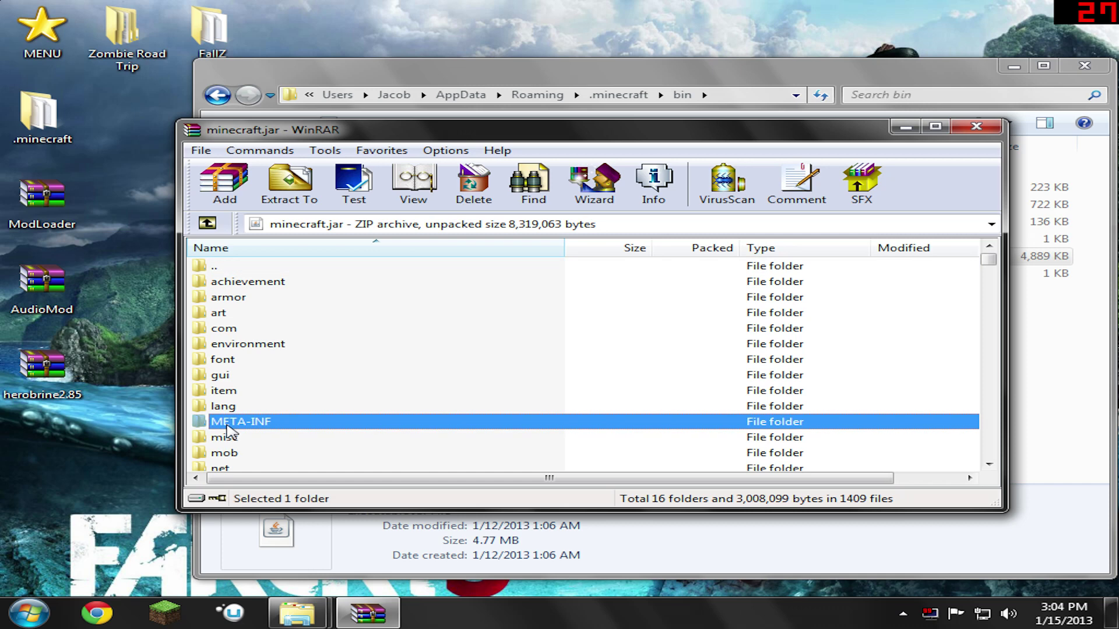
pyautogui.rightClick(227, 428)
pyautogui.click(343, 218)
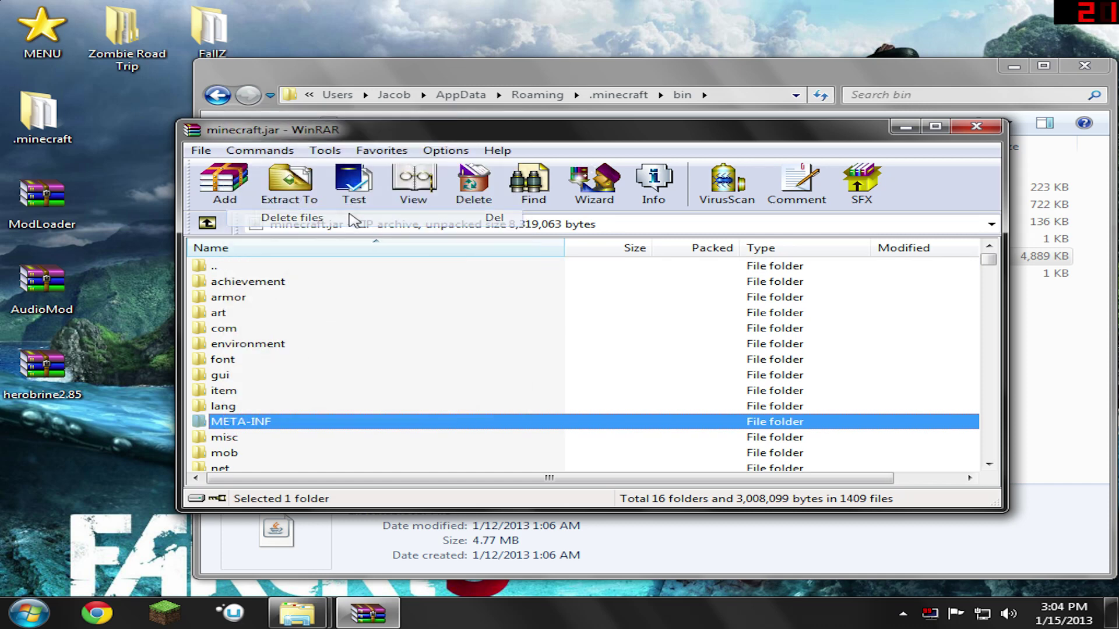
pyautogui.click(583, 361)
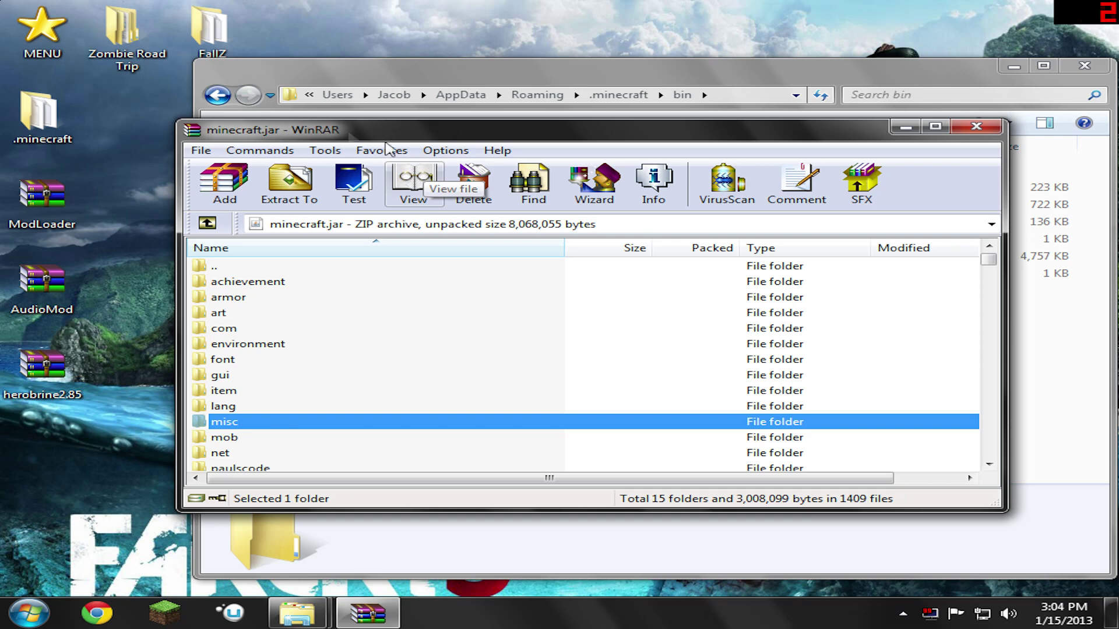
# Add all files from the desktop's ModLoader archive to minecraft.jar with the default archive settings, and close the ModLoader archive
pyautogui.moveTo(226, 133); pyautogui.dragTo(295, 113)
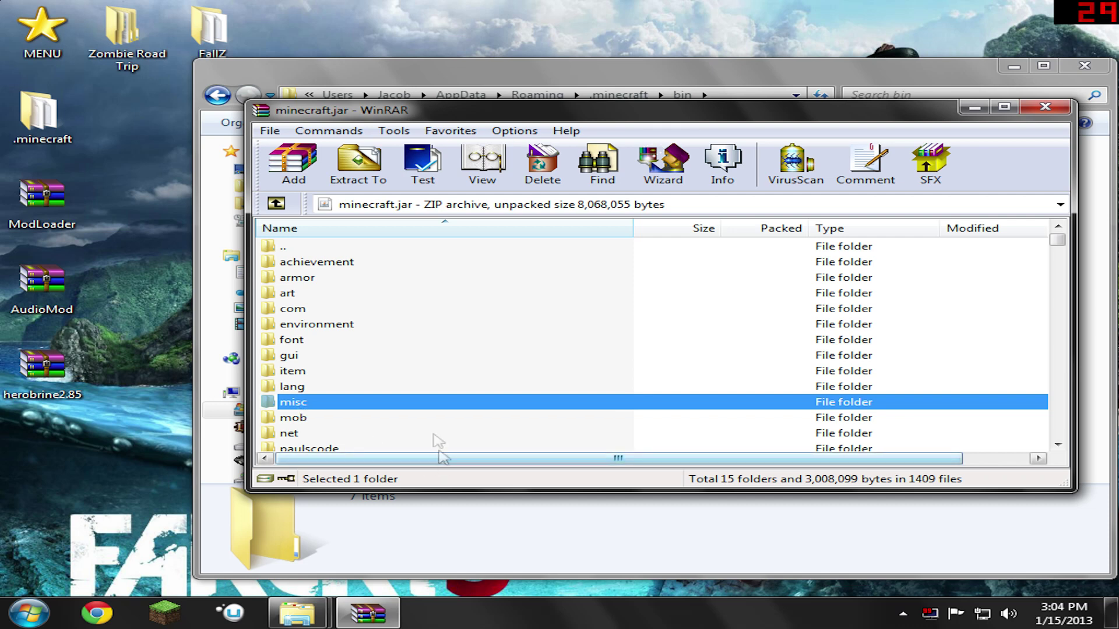
pyautogui.click(52, 201)
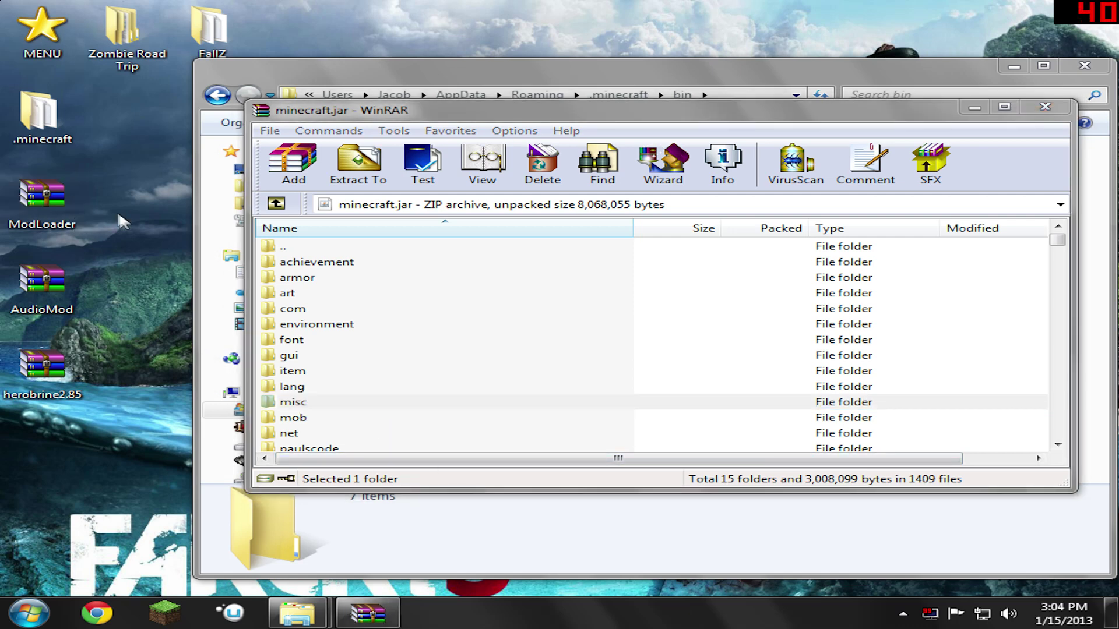
pyautogui.doubleClick(52, 201)
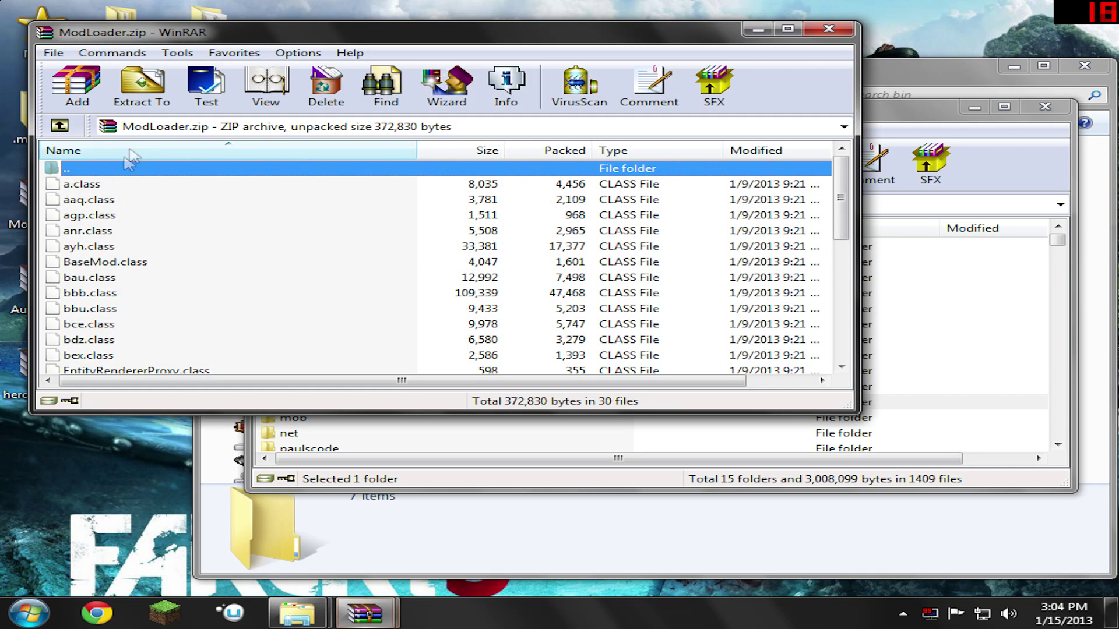
pyautogui.click(108, 184)
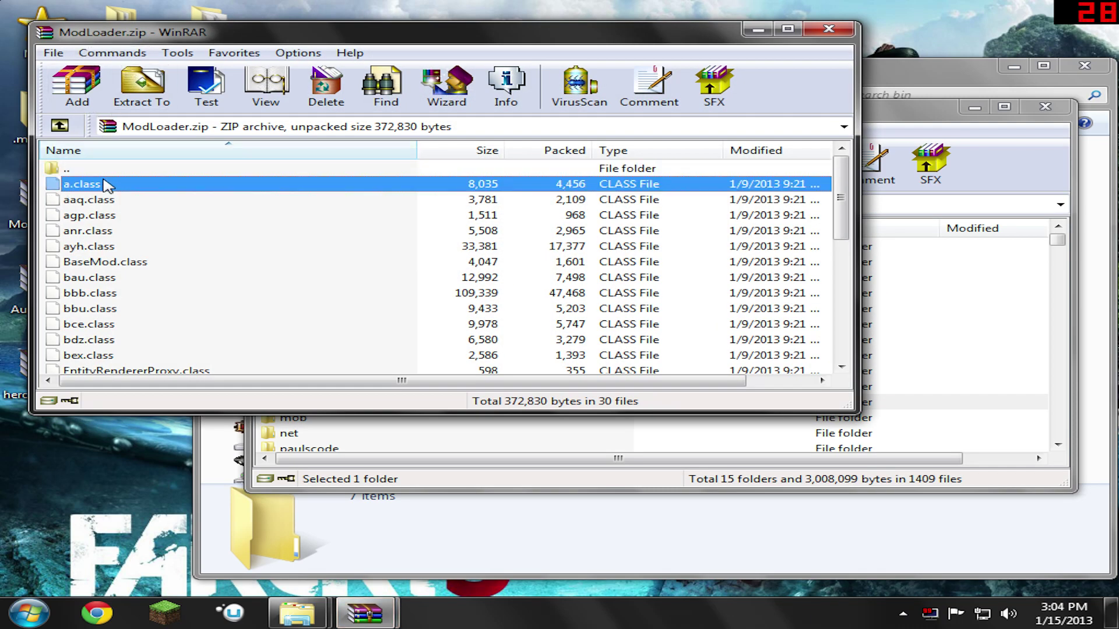
pyautogui.rightClick(108, 184)
pyautogui.click(165, 188)
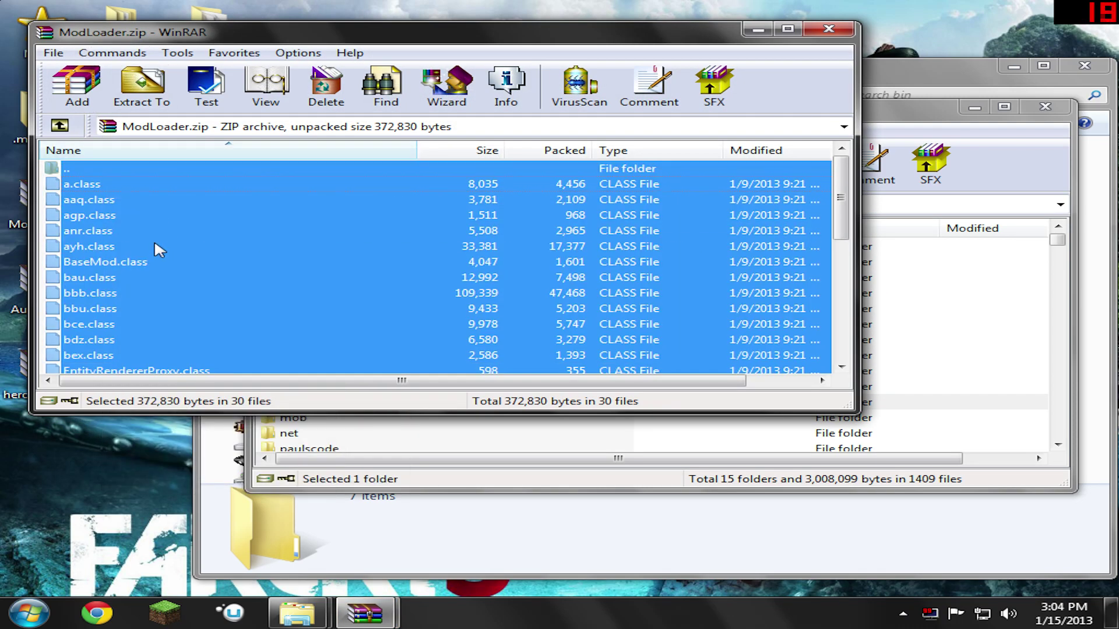
pyautogui.moveTo(154, 244); pyautogui.dragTo(923, 361)
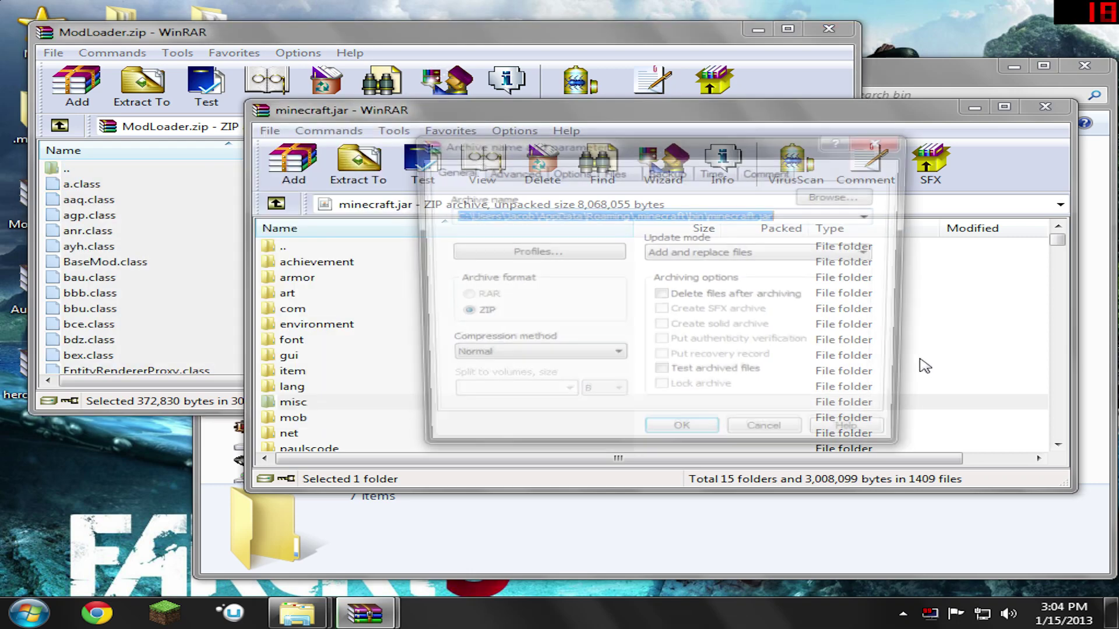
pyautogui.click(679, 437)
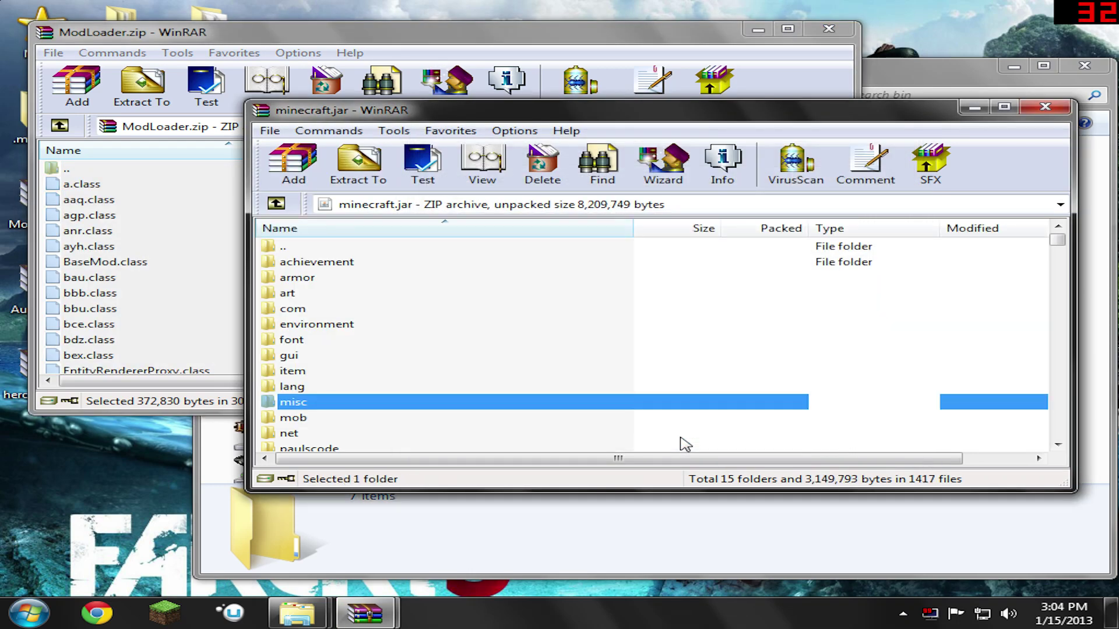
pyautogui.click(825, 30)
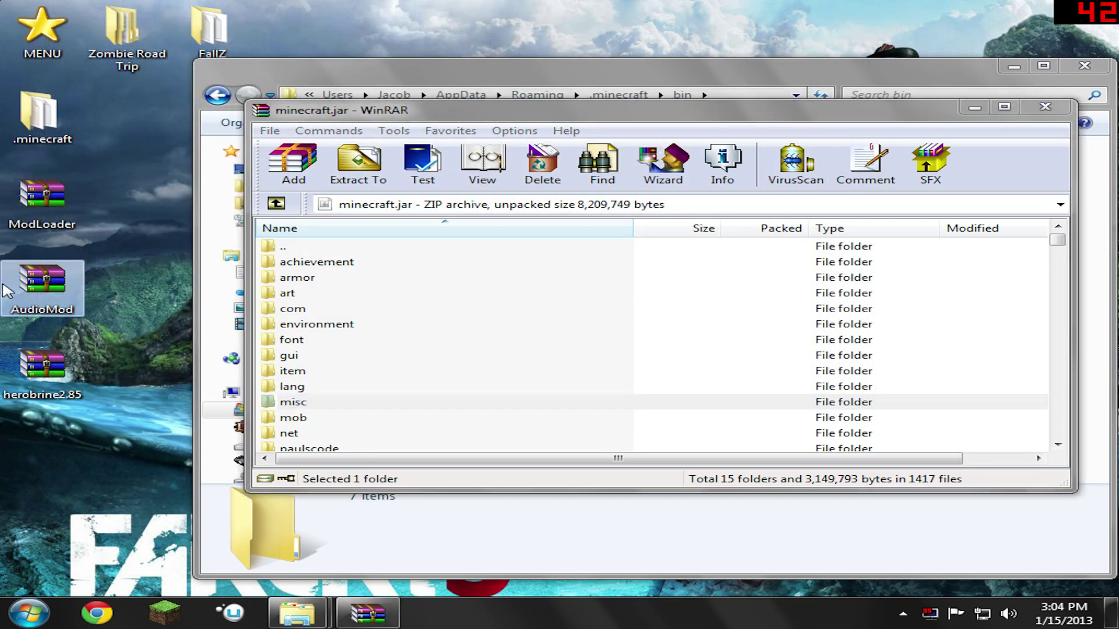
# Add the complete contents of the desktop's AudioMod archive to minecraft.jar, and close the AudioMod archive
pyautogui.doubleClick(7, 290)
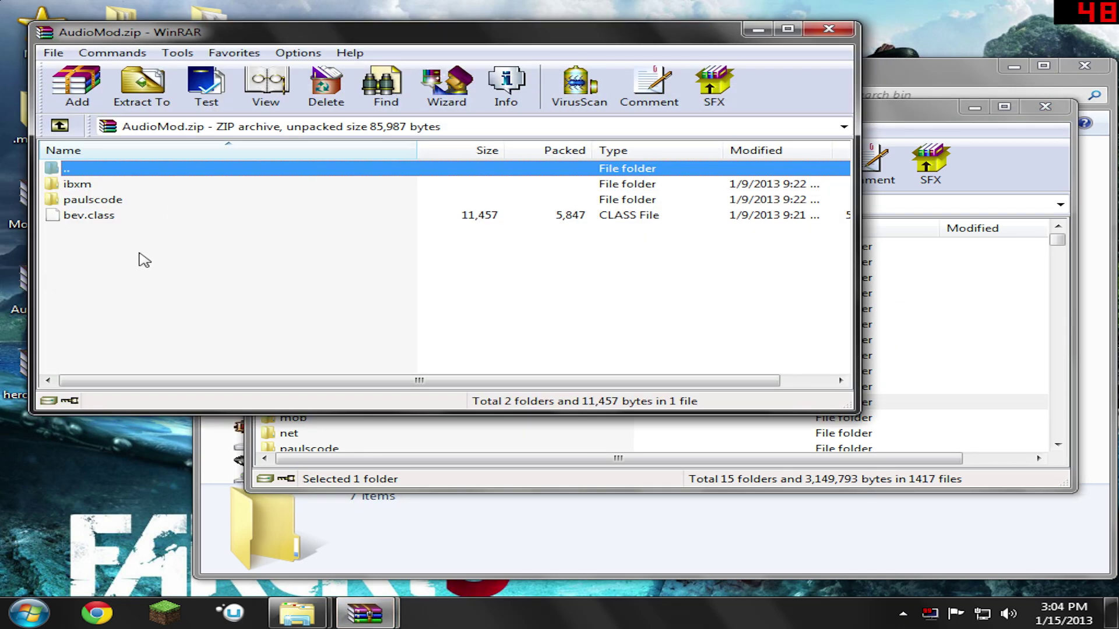
pyautogui.rightClick(129, 259)
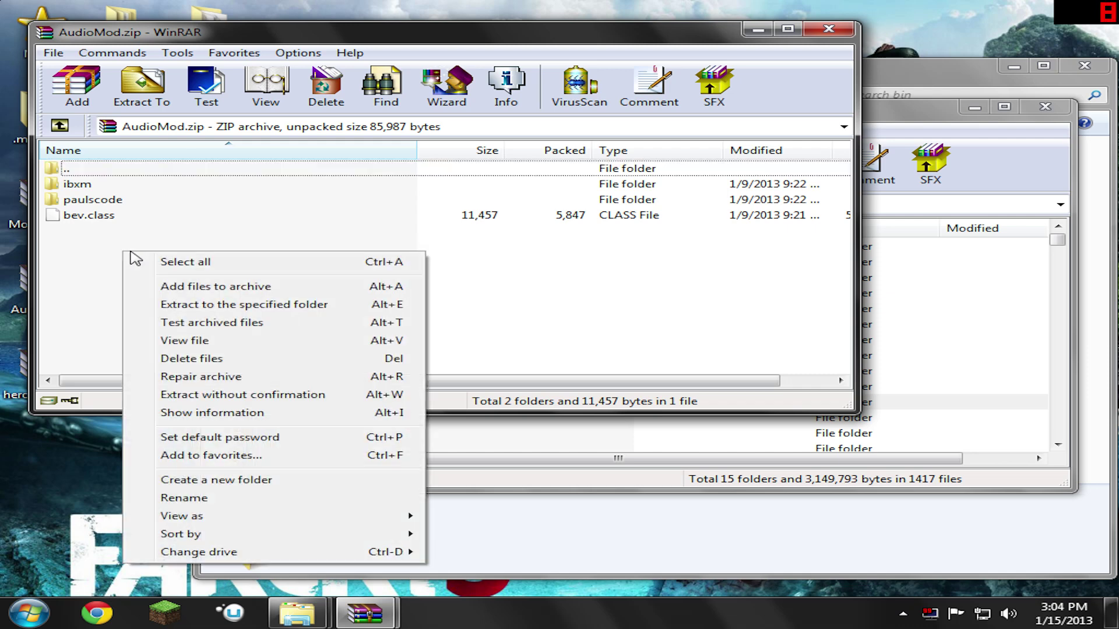
pyautogui.click(158, 260)
pyautogui.moveTo(88, 205); pyautogui.dragTo(145, 187)
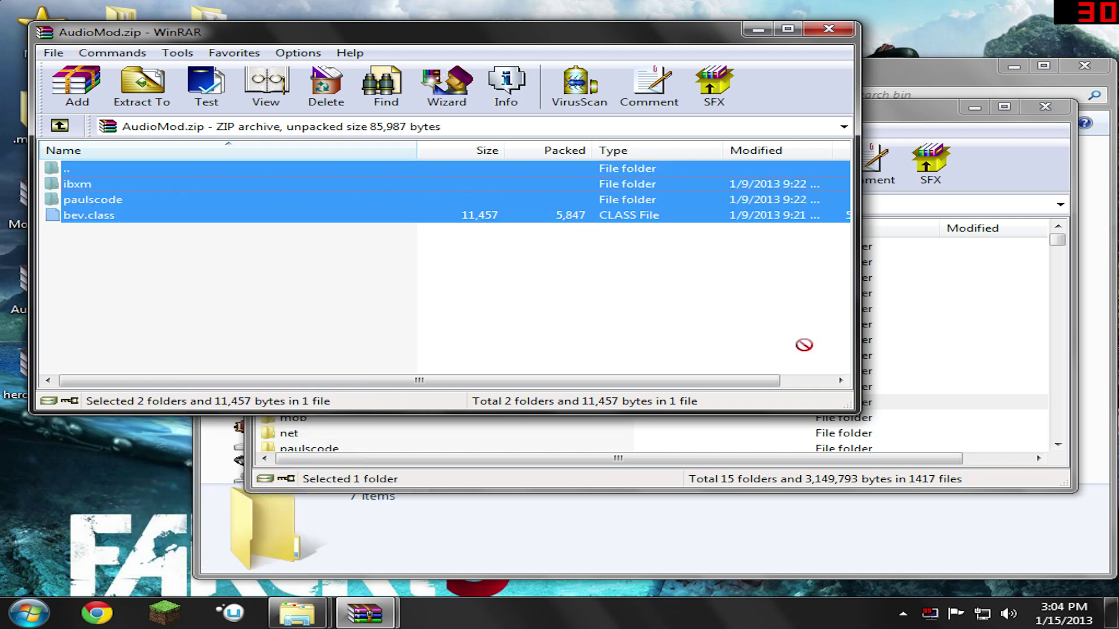
pyautogui.moveTo(804, 345); pyautogui.dragTo(910, 366)
pyautogui.click(719, 435)
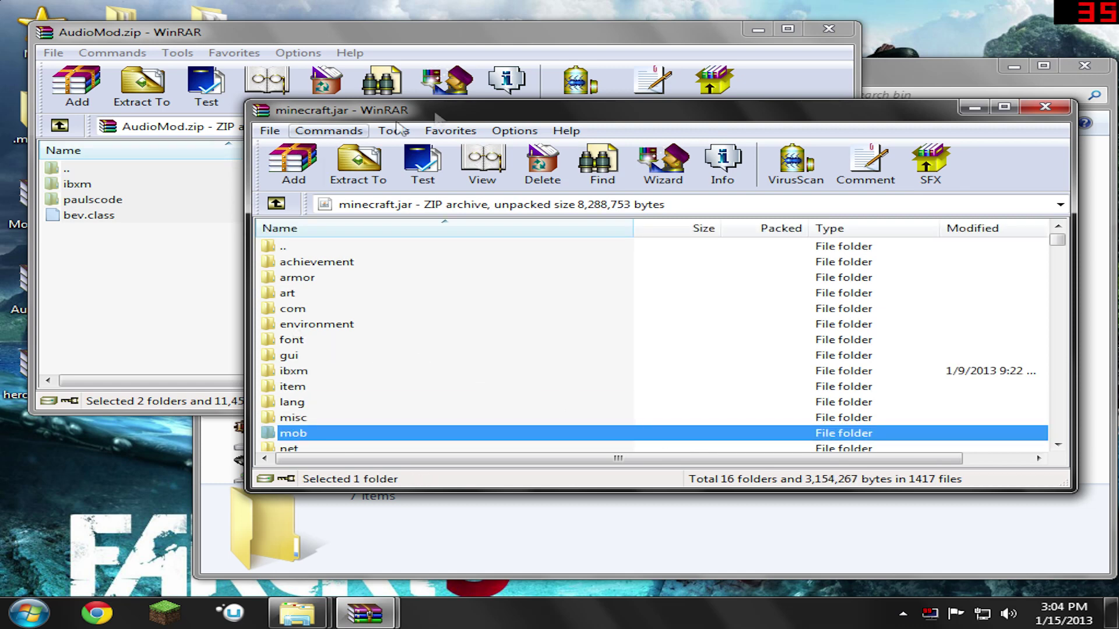
pyautogui.click(816, 34)
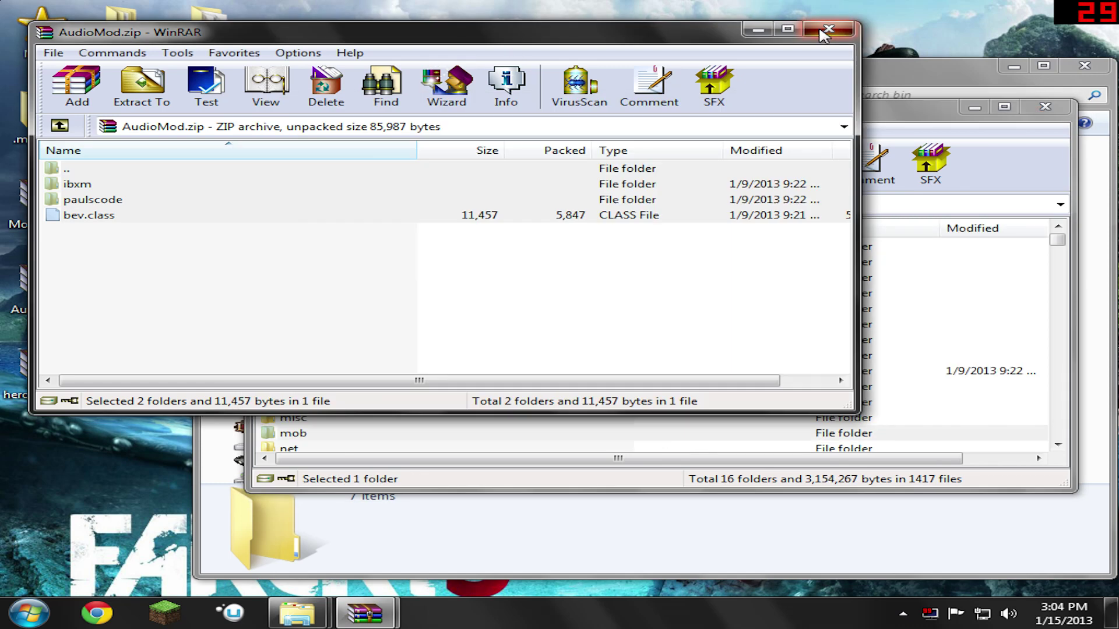
pyautogui.click(821, 32)
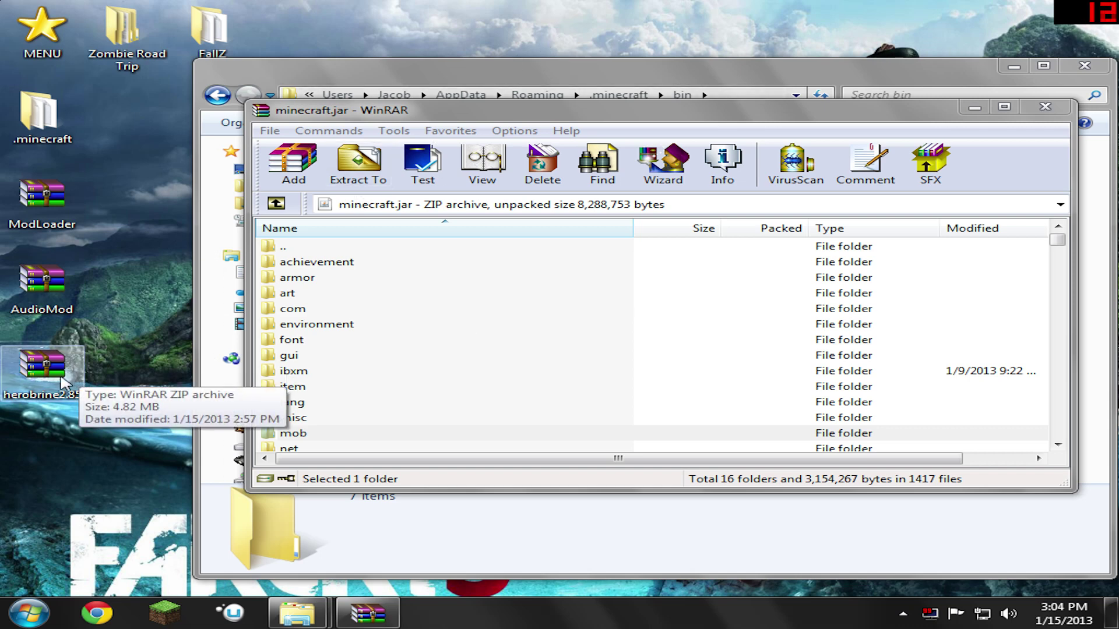
# Open the herobrine2.85 archive and its herobrine2.85 folder, look inside the into.minecraft folder, and return to the parent folder
pyautogui.click(7, 384)
pyautogui.doubleClick(7, 384)
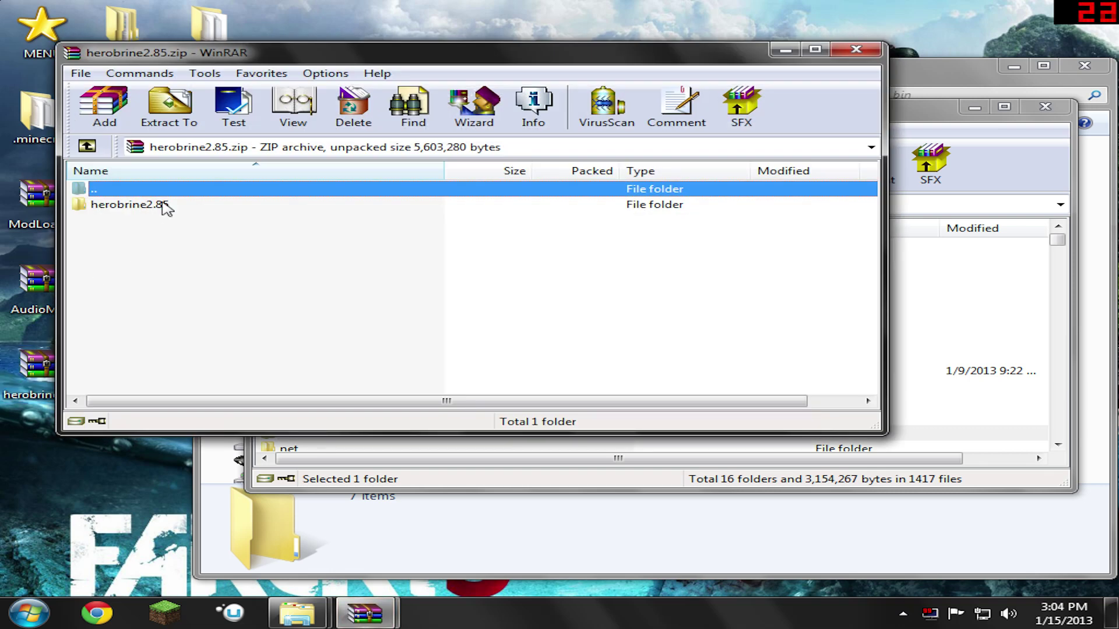
pyautogui.doubleClick(137, 208)
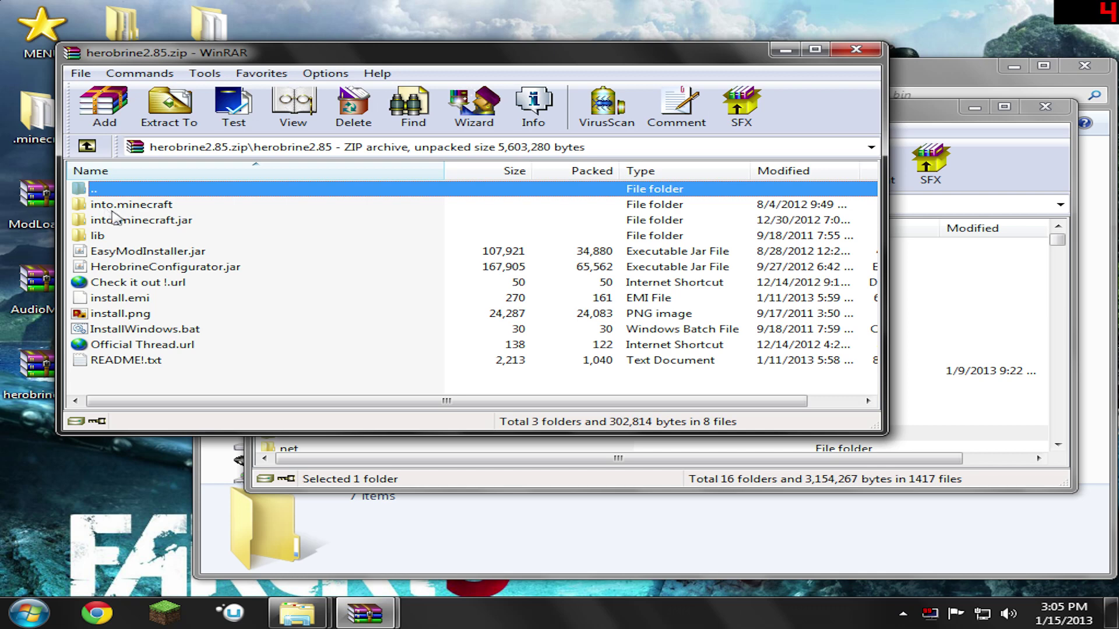
pyautogui.doubleClick(117, 210)
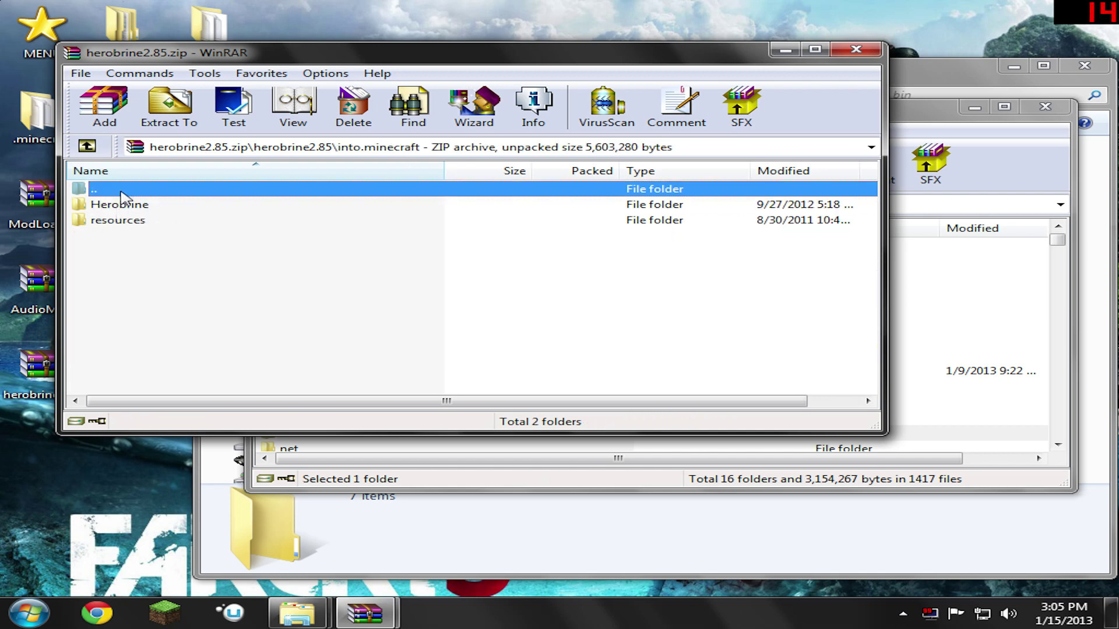
pyautogui.doubleClick(121, 191)
# Add the complete contents of the into_minecraft.jar folder in the herobrine2.85 archive to minecraft.jar with the default archive settings
pyautogui.click(128, 224)
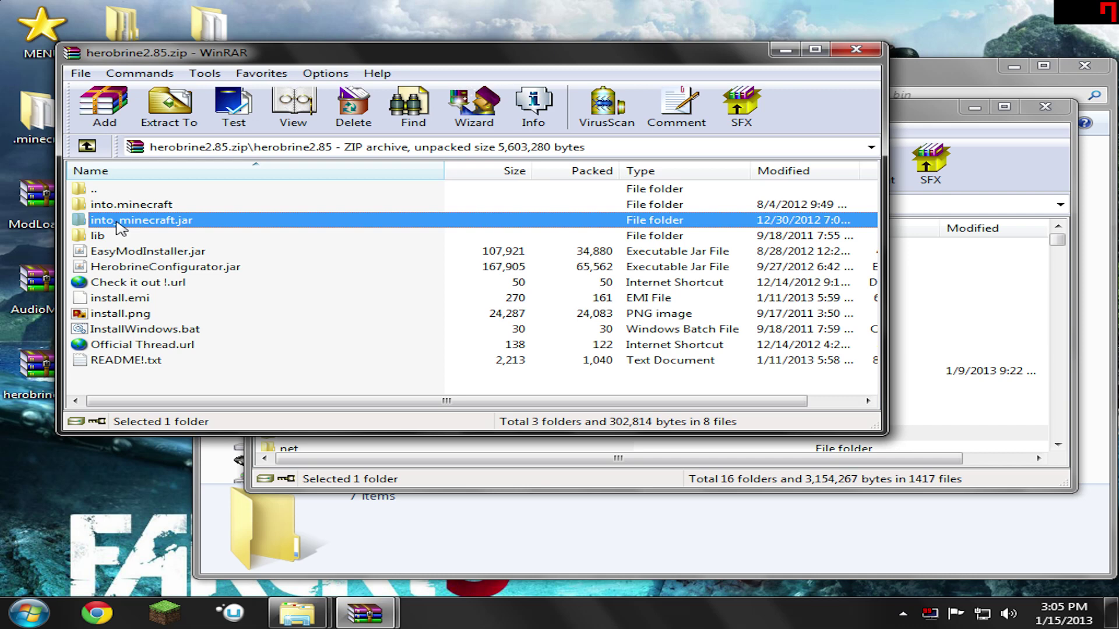
pyautogui.click(84, 208)
pyautogui.click(140, 225)
pyautogui.doubleClick(112, 222)
pyautogui.rightClick(109, 220)
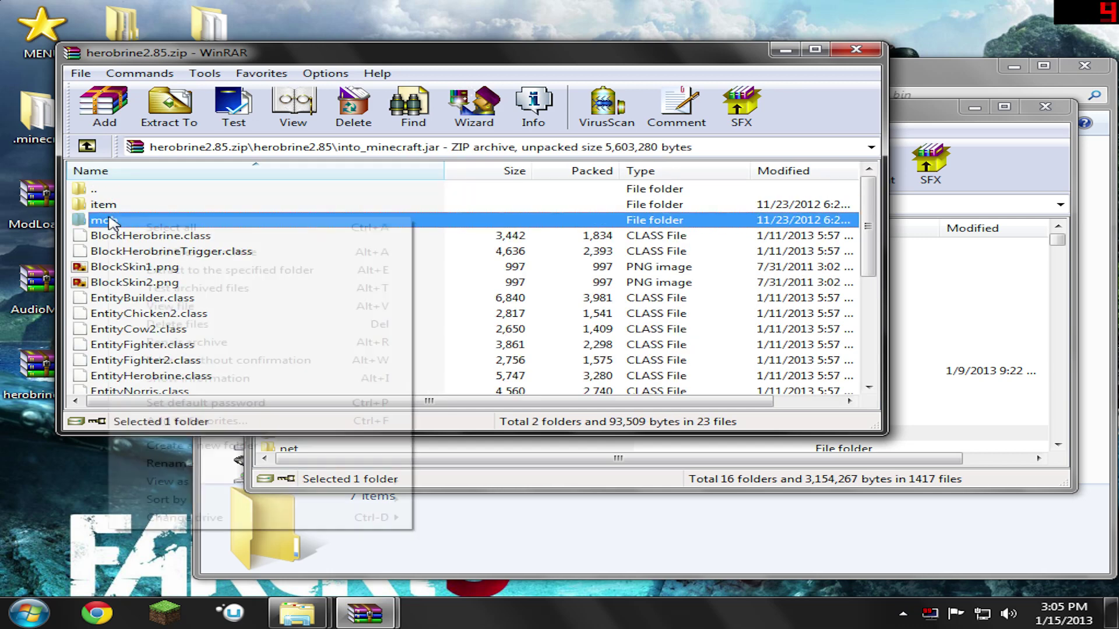
pyautogui.click(128, 229)
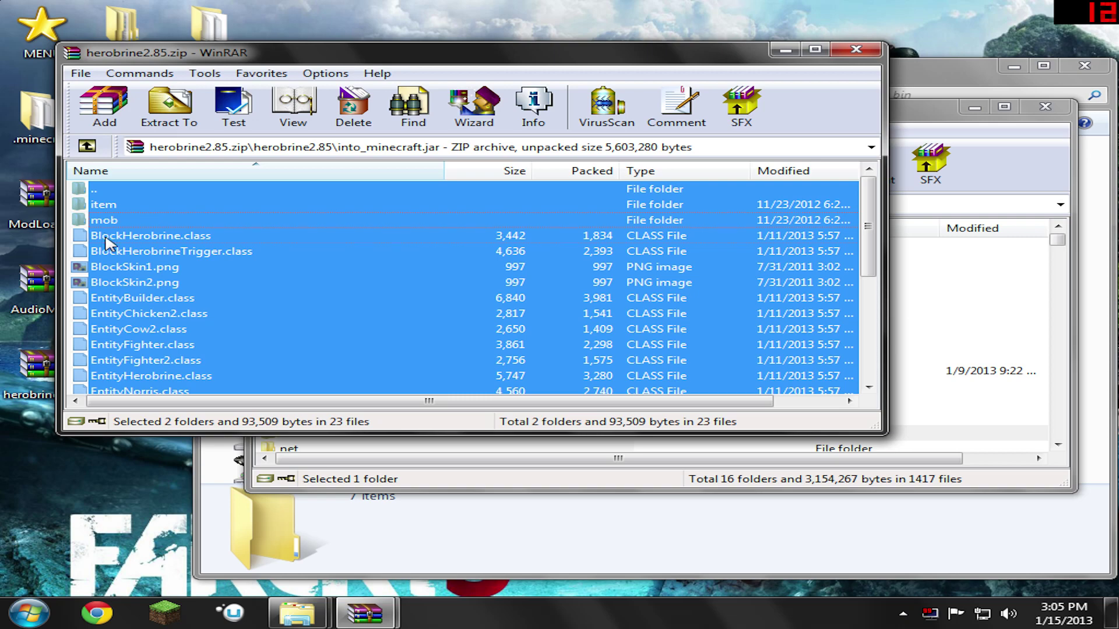
pyautogui.moveTo(153, 238); pyautogui.dragTo(967, 299)
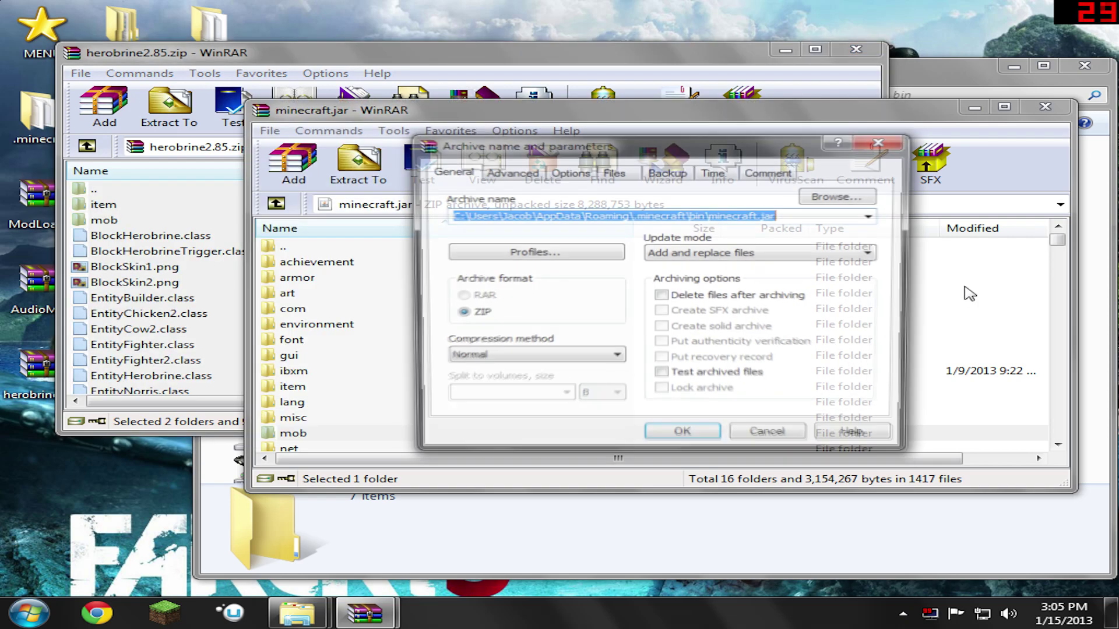
pyautogui.click(688, 439)
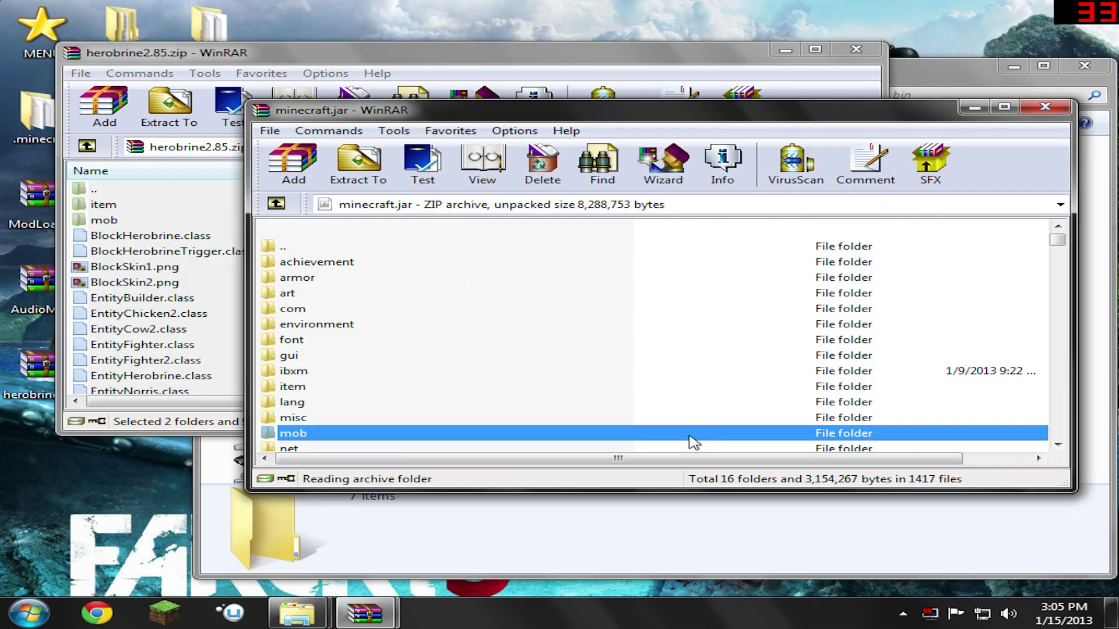
# Return to the herobrine2.85 parent folder in its archive, and close the minecraft.jar archive
pyautogui.click(105, 194)
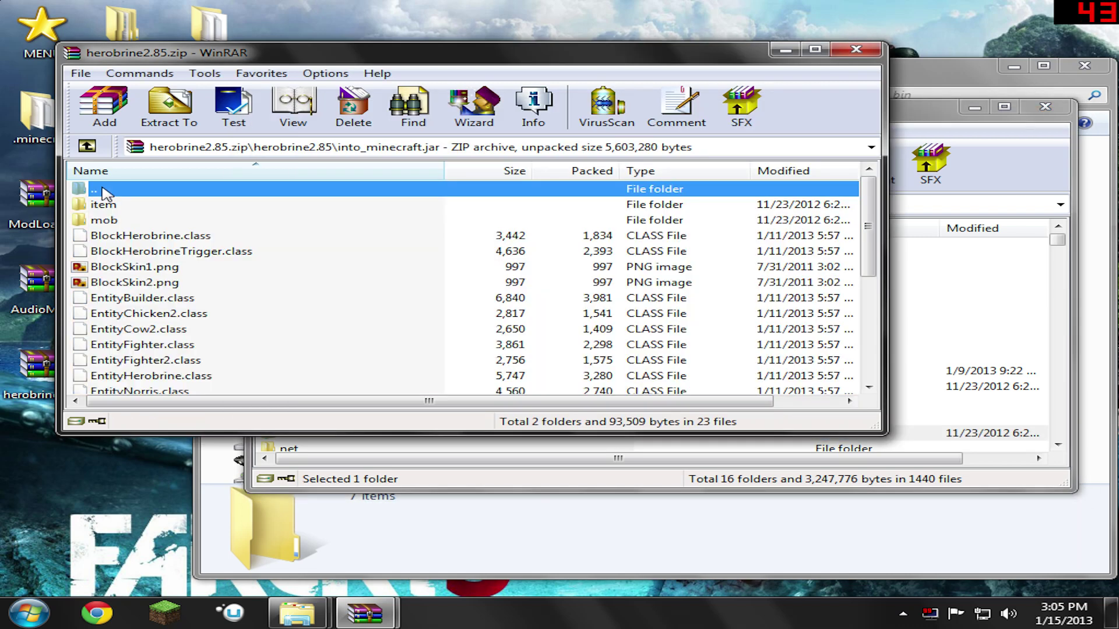
pyautogui.doubleClick(104, 193)
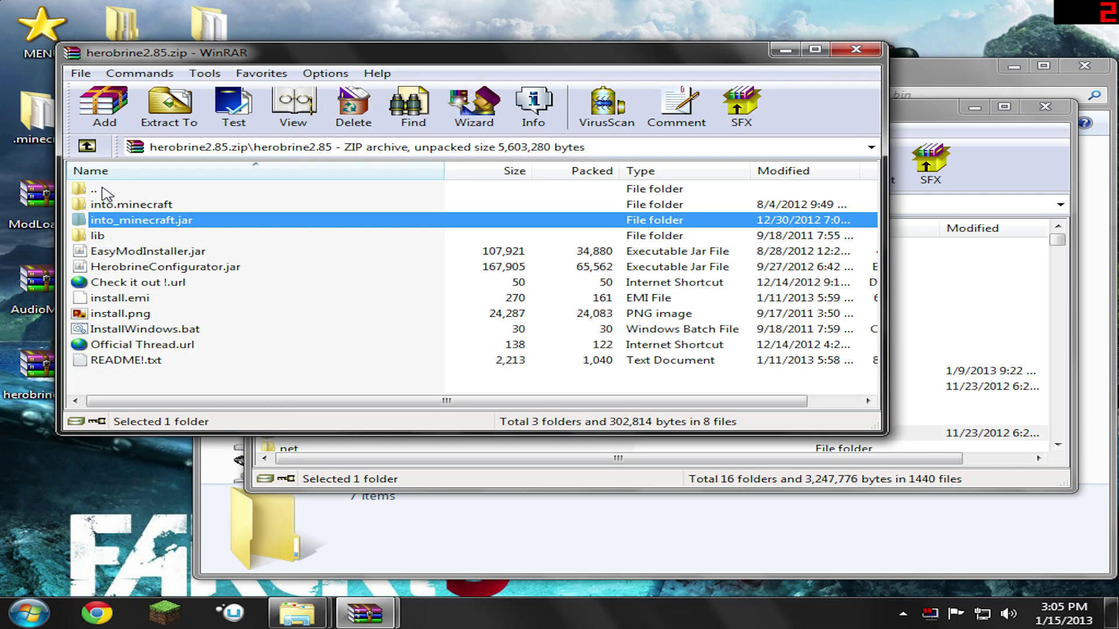
pyautogui.press('Up')
pyautogui.click(124, 223)
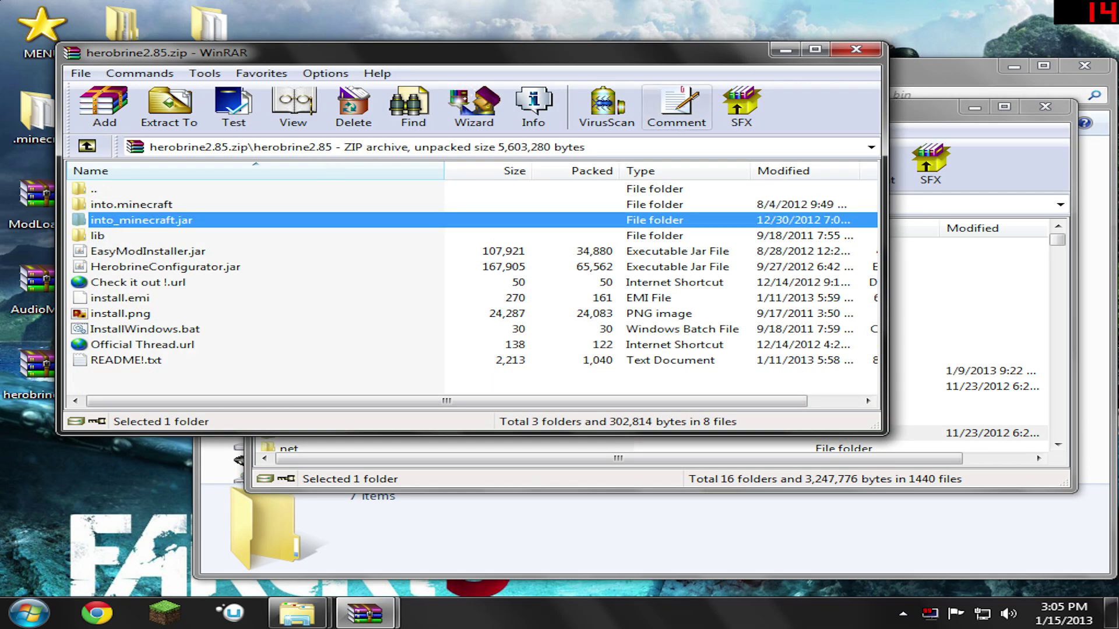
pyautogui.click(907, 113)
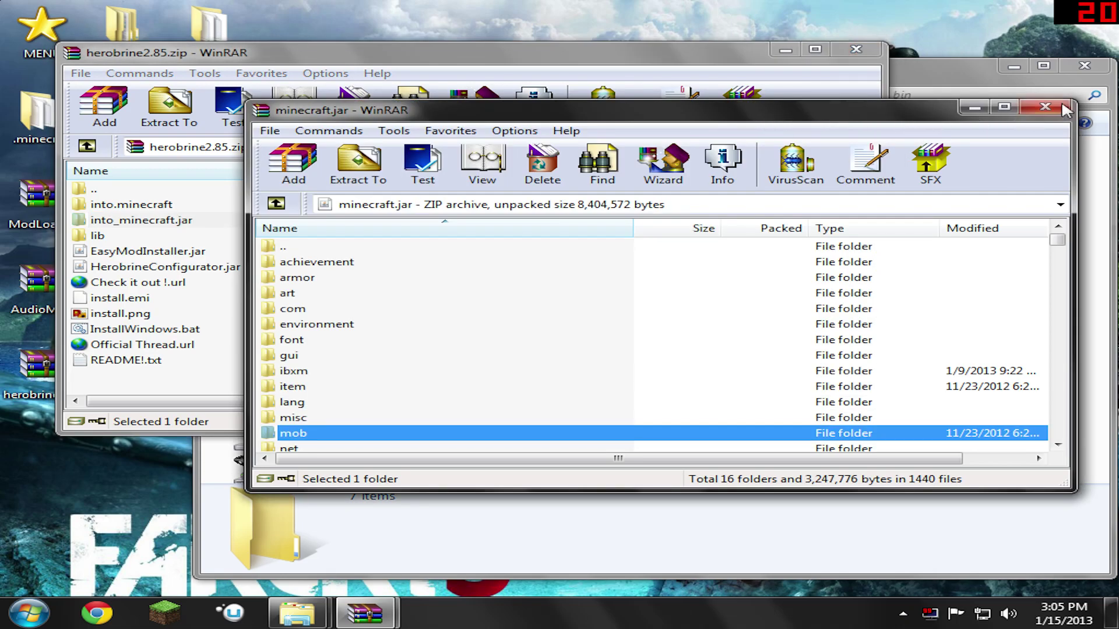
pyautogui.click(1044, 106)
# Move the bin folder window clear of the herobrine2.85 archive's file list and go up to the .minecraft folder
pyautogui.click(912, 81)
pyautogui.moveTo(652, 82); pyautogui.dragTo(813, 82)
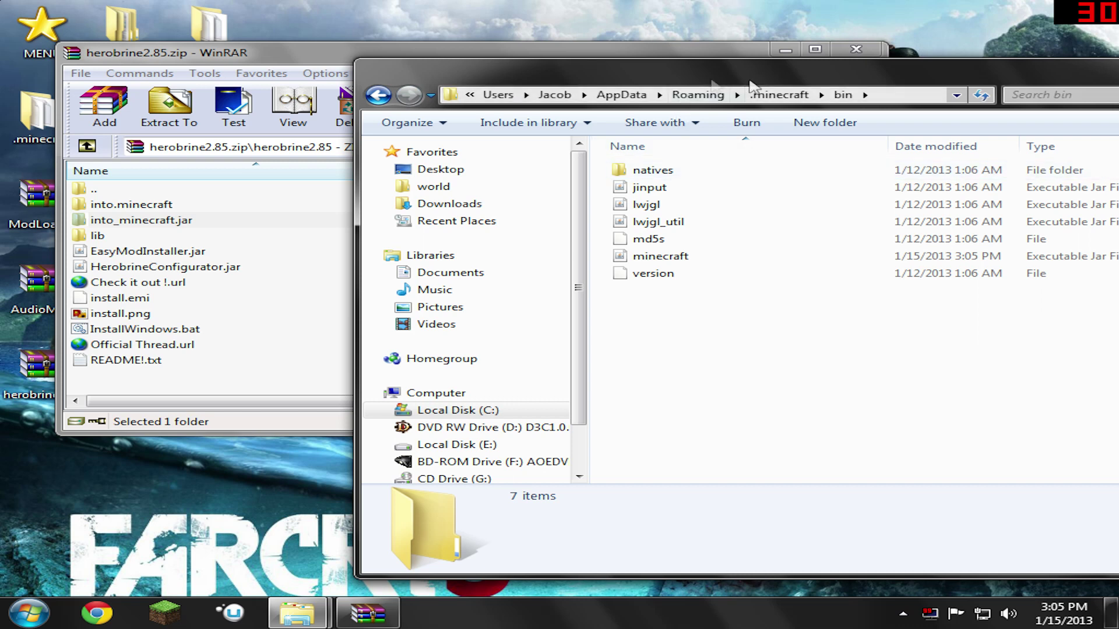
pyautogui.click(756, 98)
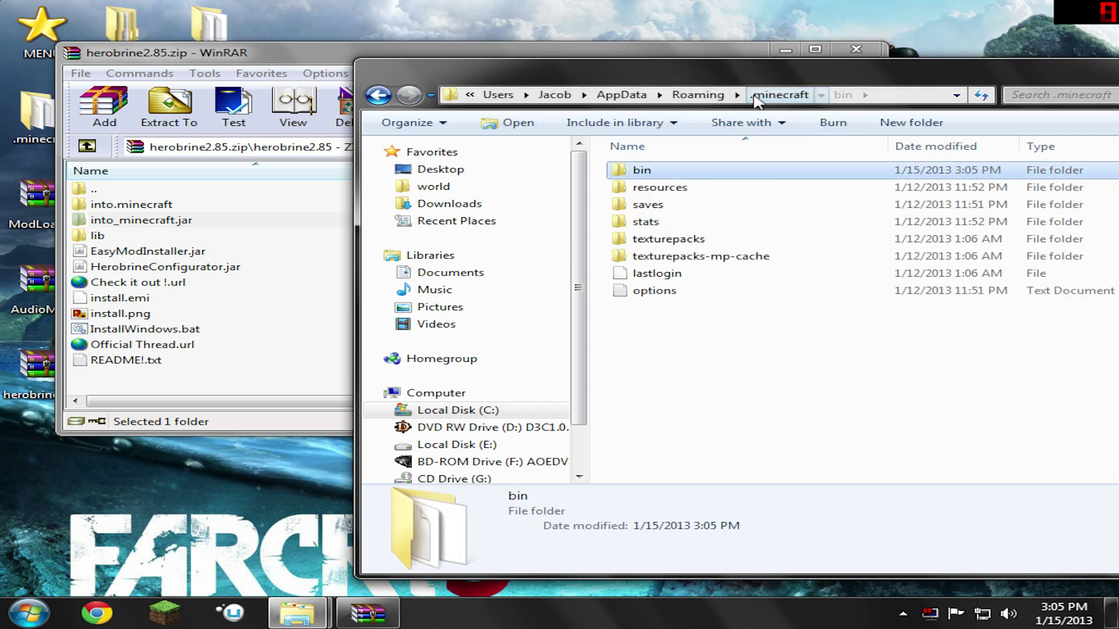
pyautogui.click(725, 289)
pyautogui.click(659, 171)
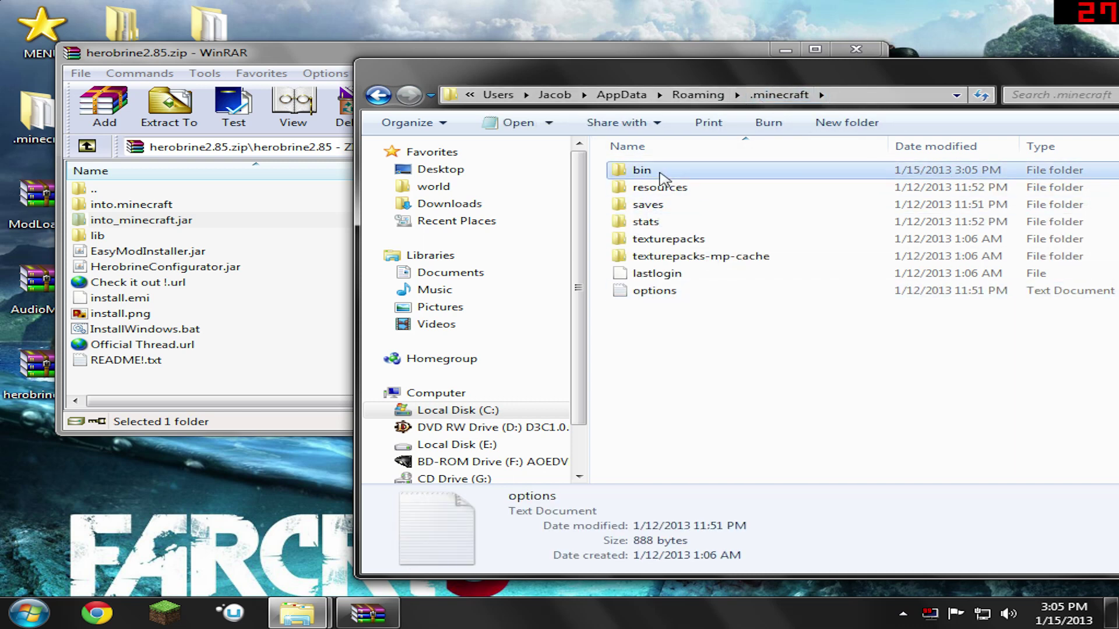
pyautogui.click(662, 188)
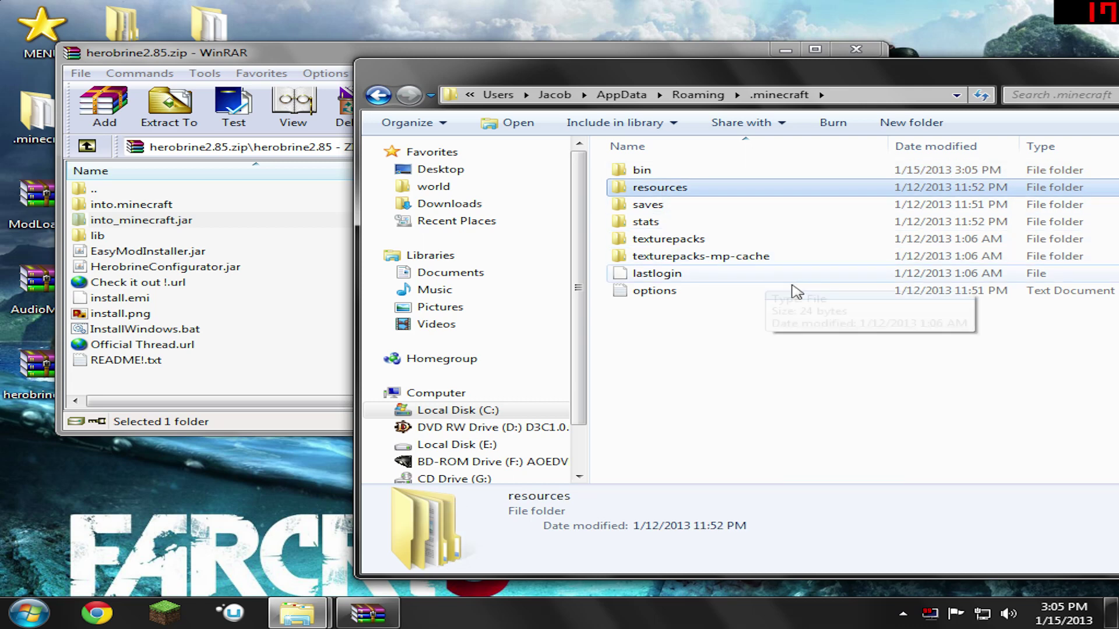
pyautogui.click(892, 261)
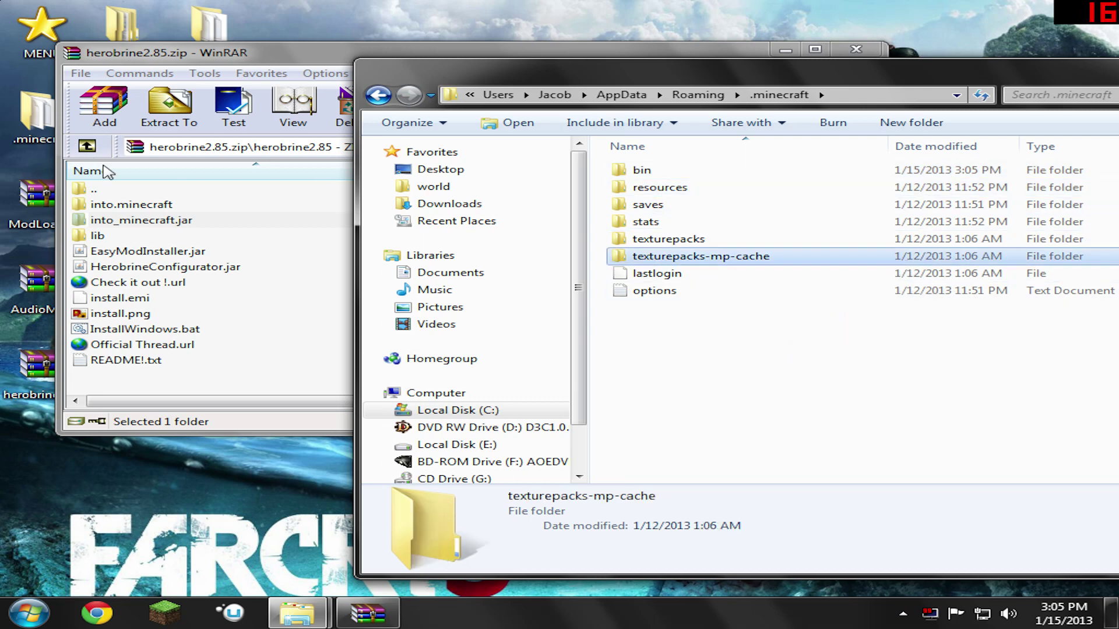
# Copy the Herobrine and resources folders from the archive's into.minecraft folder into .minecraft, merging with the existing resources folder
pyautogui.click(110, 205)
pyautogui.doubleClick(111, 208)
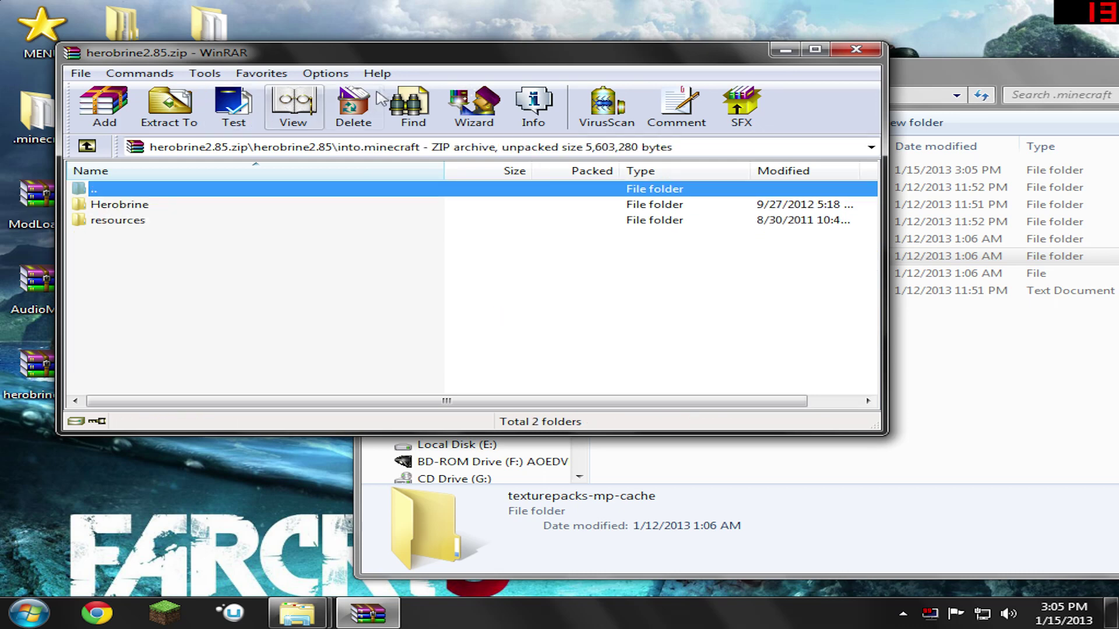
pyautogui.moveTo(142, 266); pyautogui.dragTo(128, 218)
pyautogui.moveTo(363, 202); pyautogui.dragTo(921, 379)
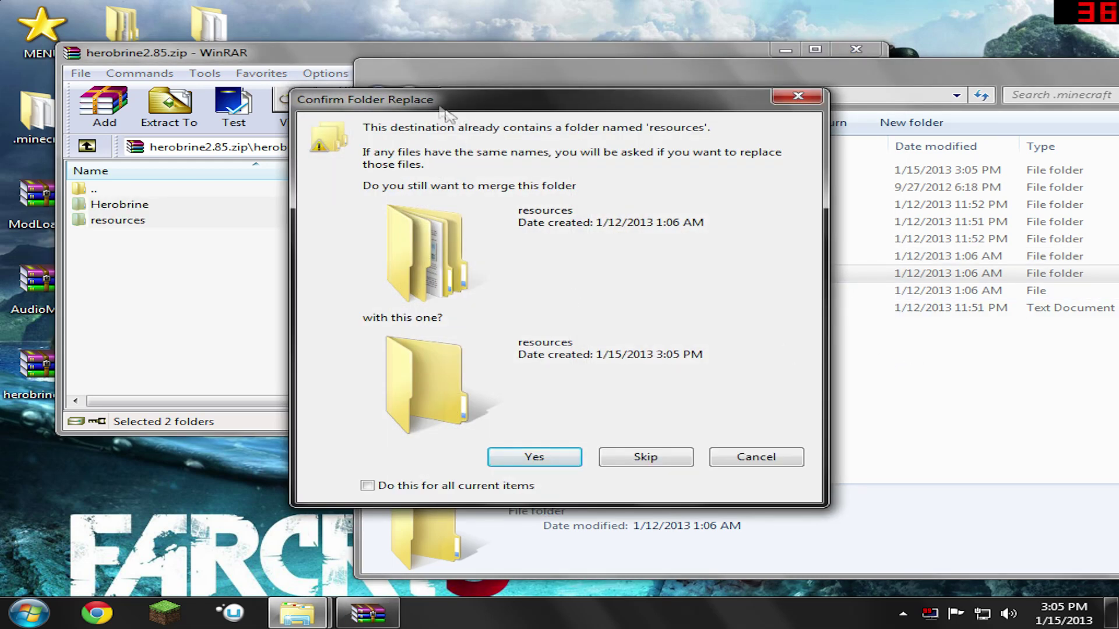
pyautogui.click(535, 463)
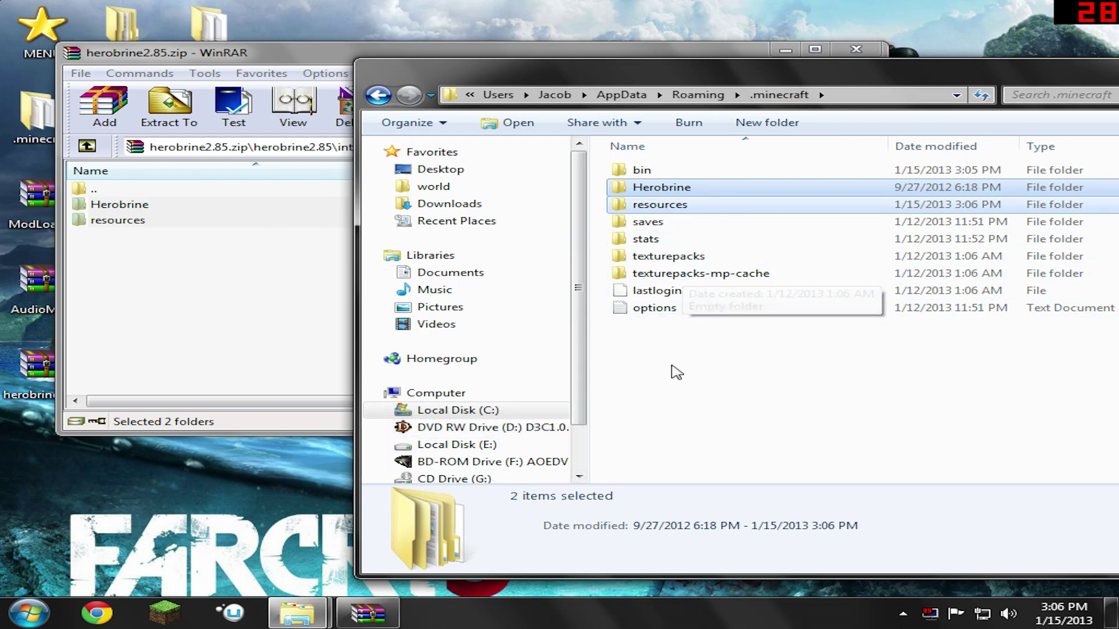
pyautogui.click(676, 372)
# Close the herobrine2.85 archive and the .minecraft folder window
pyautogui.click(277, 61)
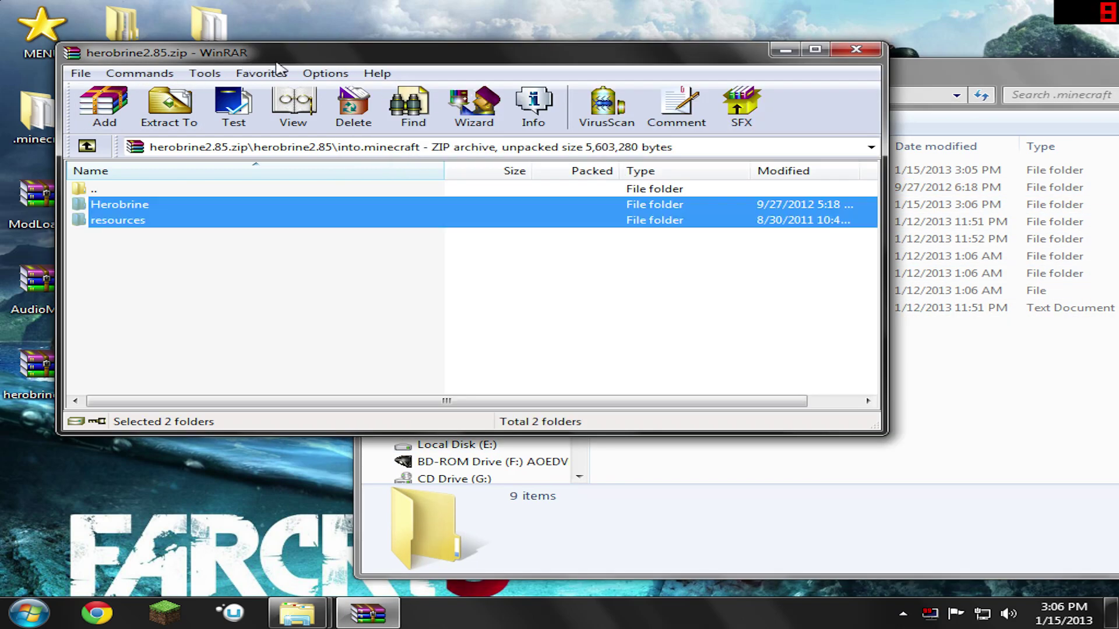
pyautogui.click(855, 49)
pyautogui.doubleClick(948, 61)
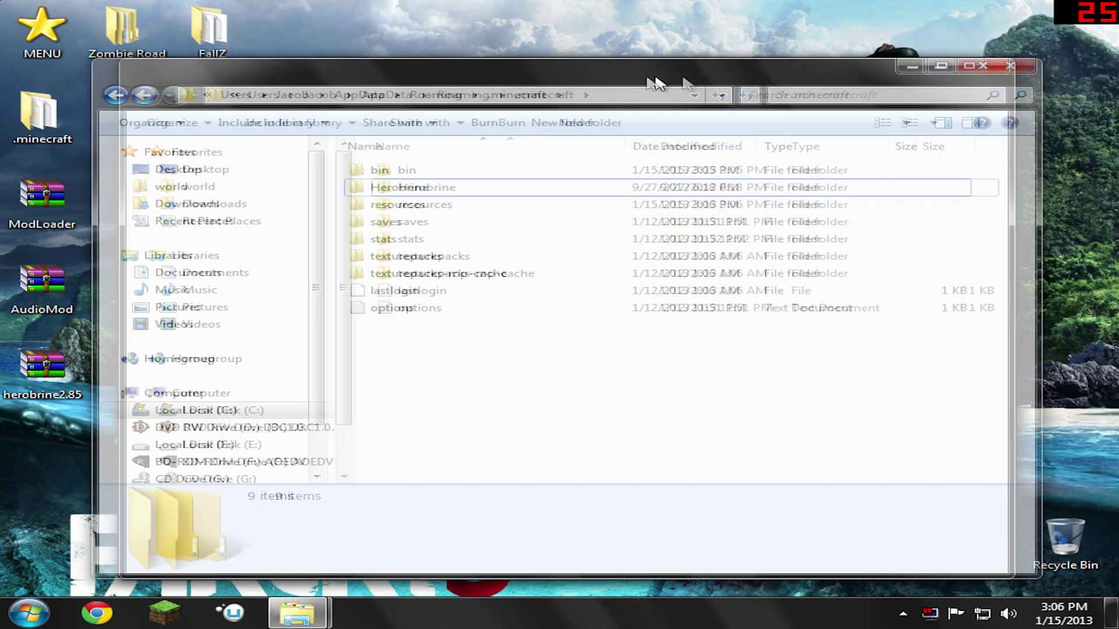
pyautogui.click(973, 65)
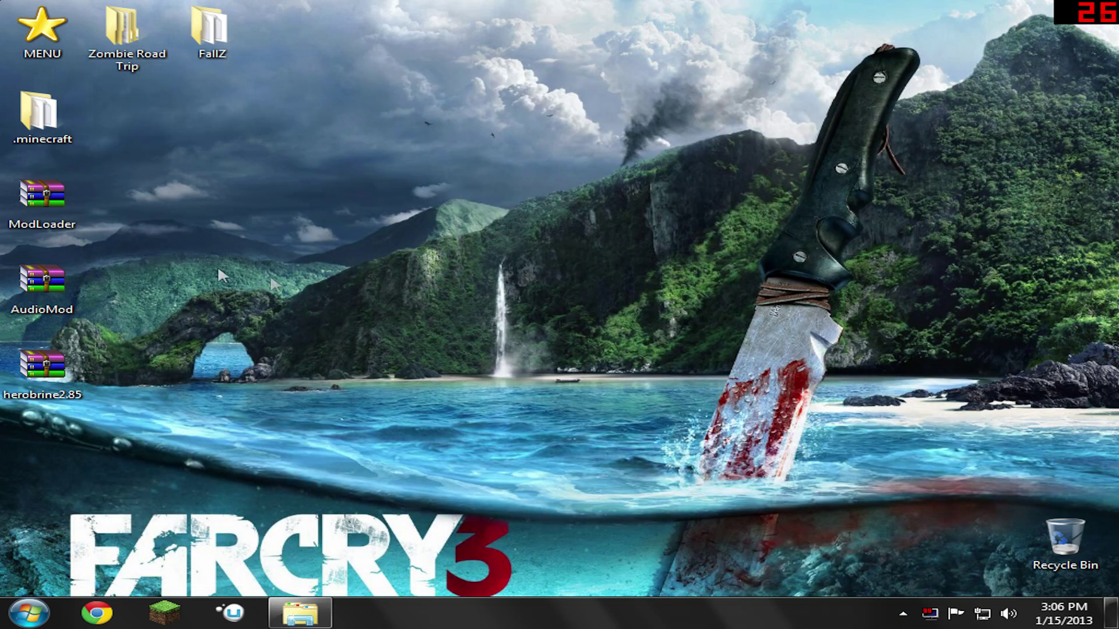
# Move the ModLoader, AudioMod and herobrine2.85 archives from the desktop to the Recycle Bin, and close the Downloads window
pyautogui.moveTo(99, 236); pyautogui.dragTo(1070, 553)
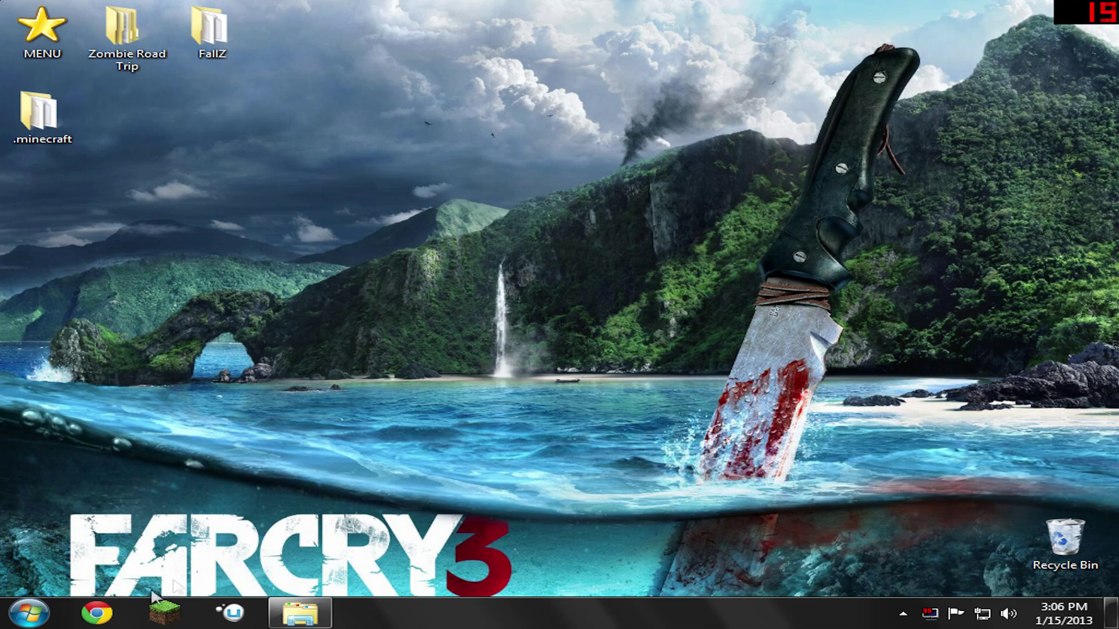
pyautogui.click(298, 613)
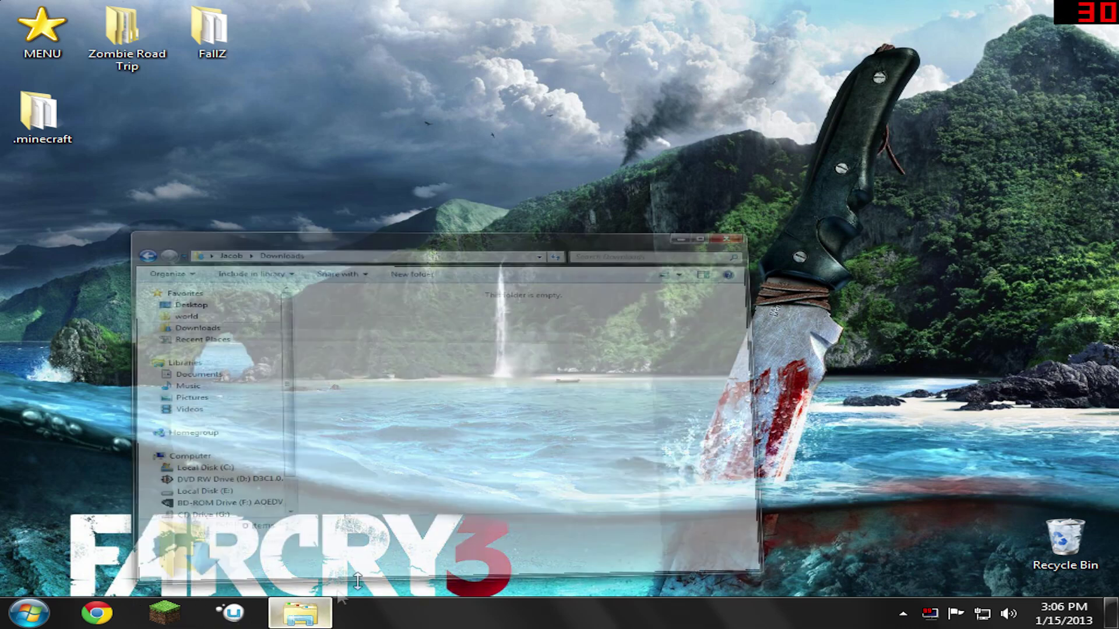
pyautogui.click(951, 68)
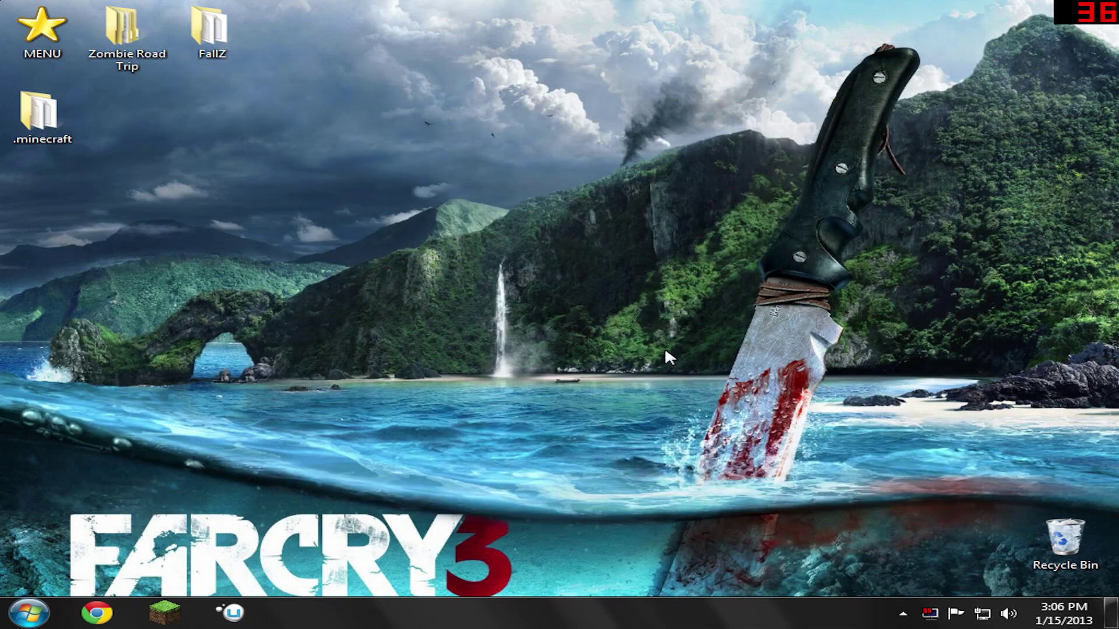
# Launch Minecraft, allow the unverified program to run, and log in with the account password
pyautogui.click(167, 610)
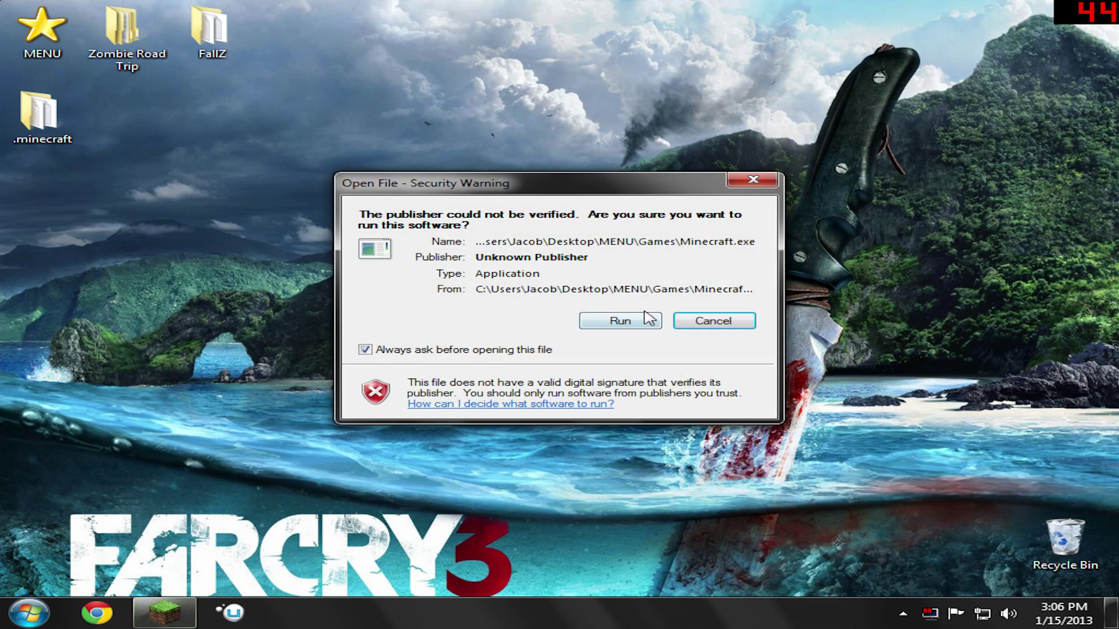
pyautogui.click(640, 324)
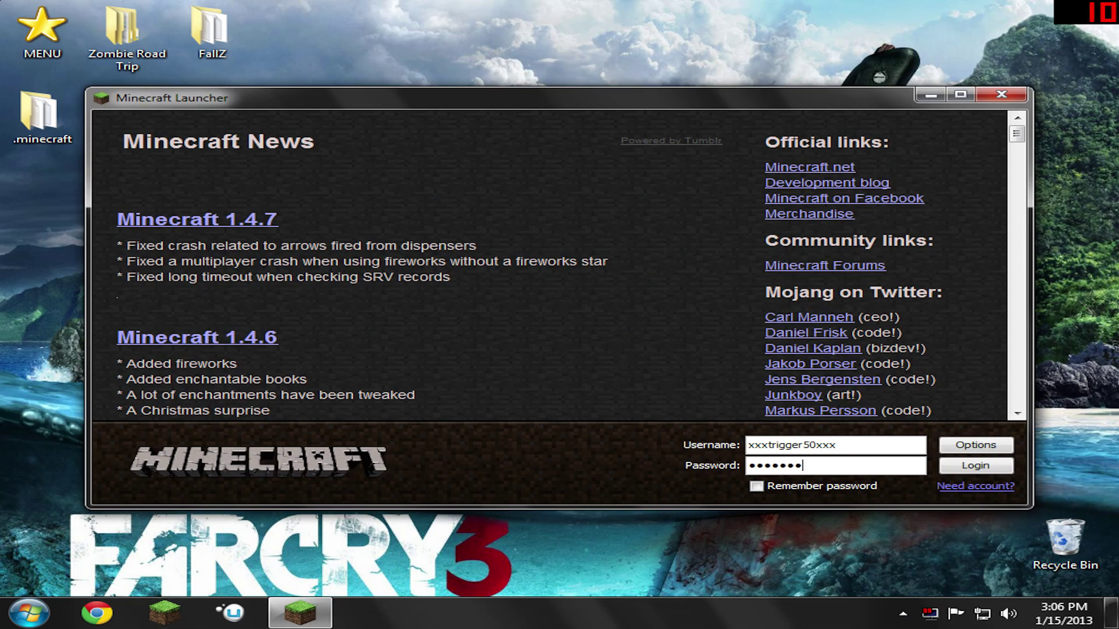
pyautogui.press('Return')
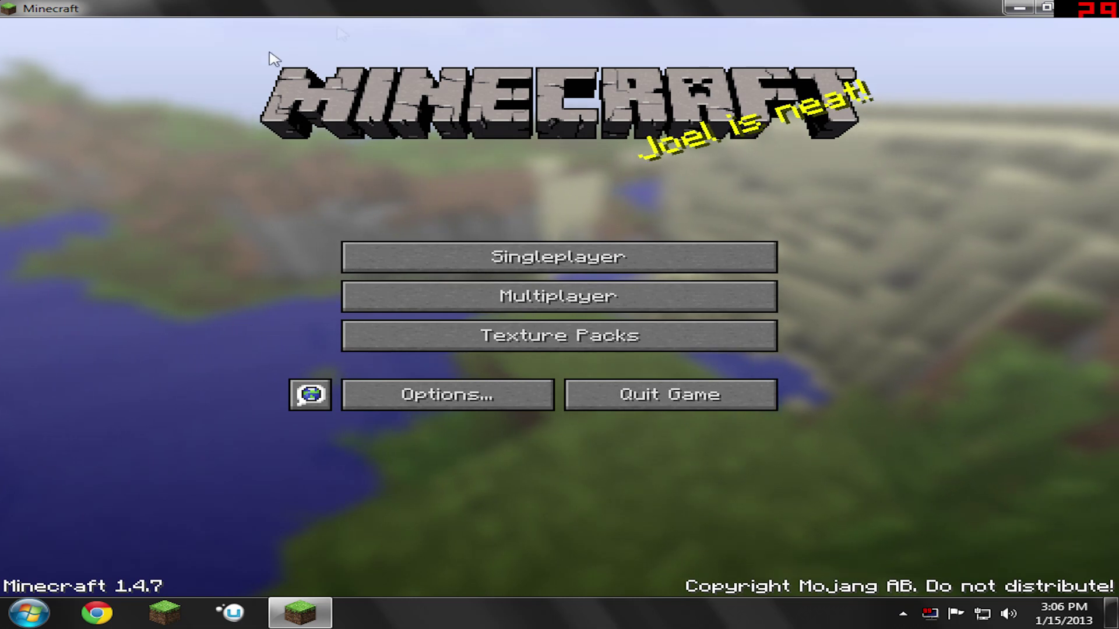
# Create a new singleplayer world named New World with the game mode set to Creative
pyautogui.click(542, 268)
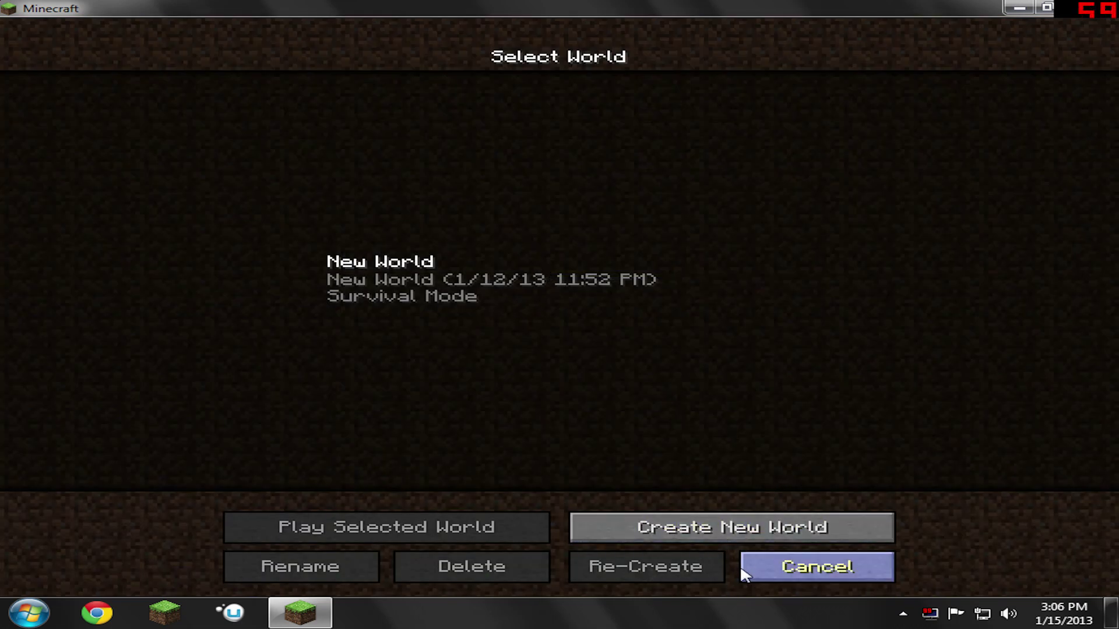
pyautogui.click(505, 298)
pyautogui.click(748, 533)
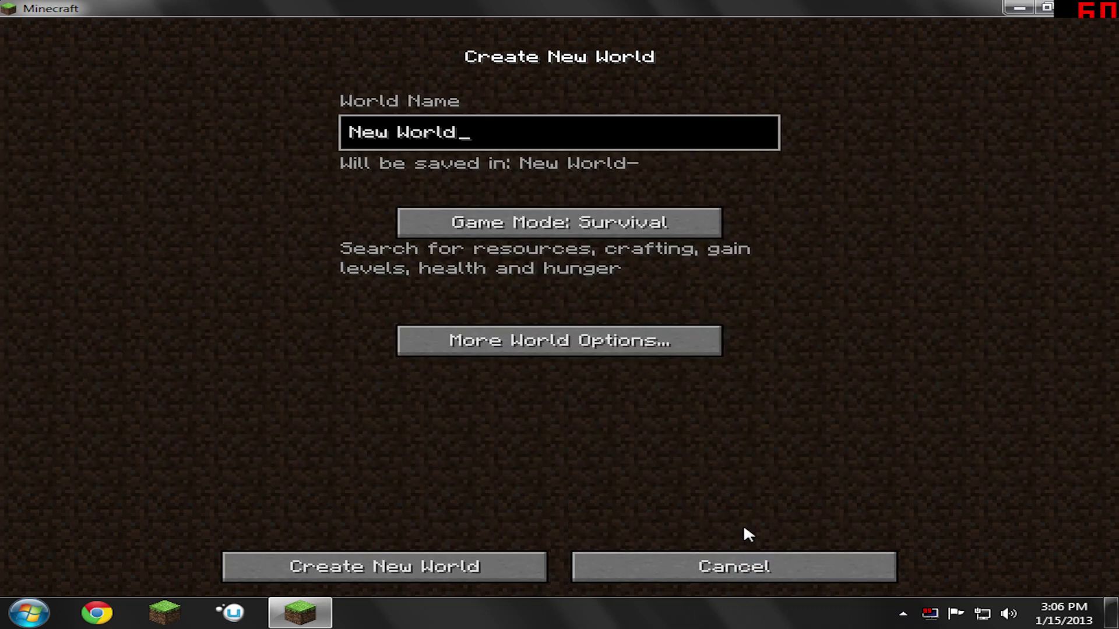
pyautogui.click(609, 222)
pyautogui.click(611, 222)
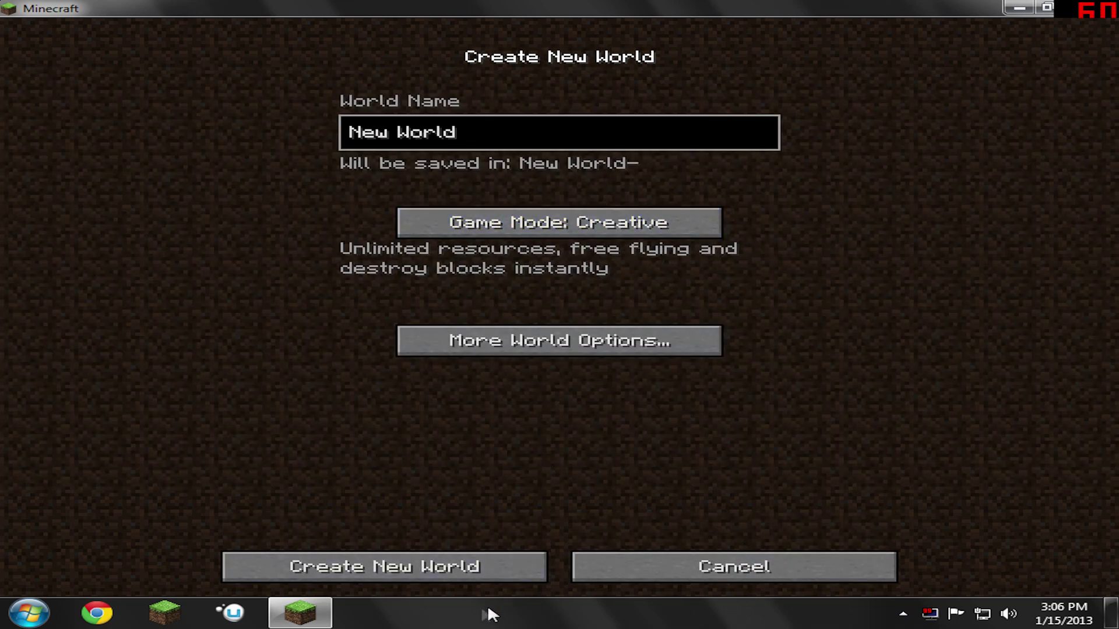
pyautogui.click(430, 575)
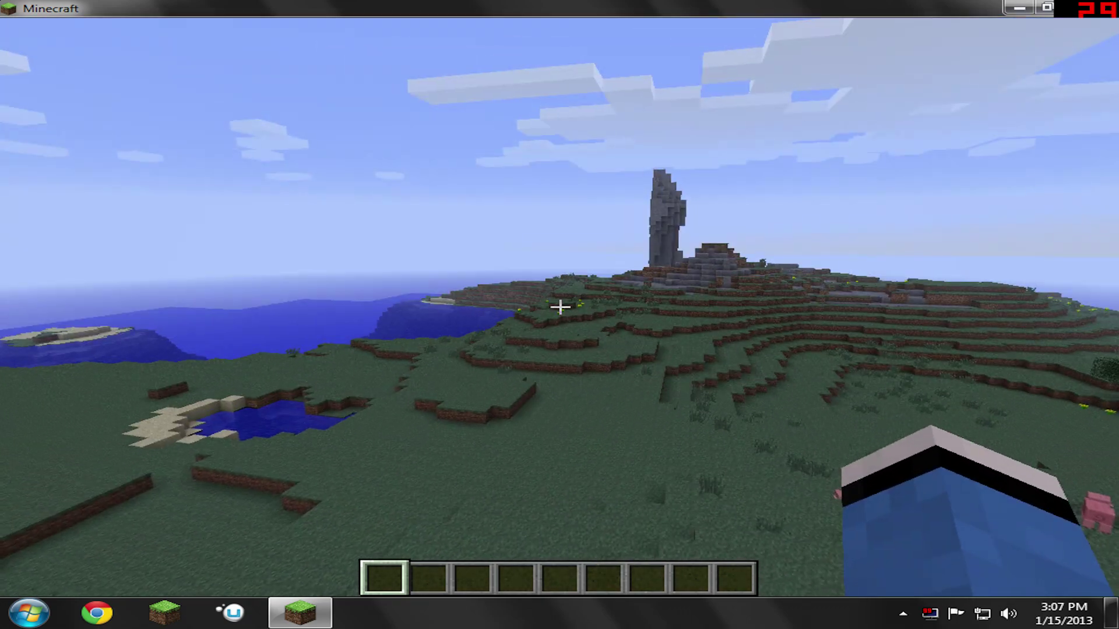
# Open the creative inventory and put a gold block in the first hotbar slot
pyautogui.scroll(1, 559, 315)
pyautogui.press('e')
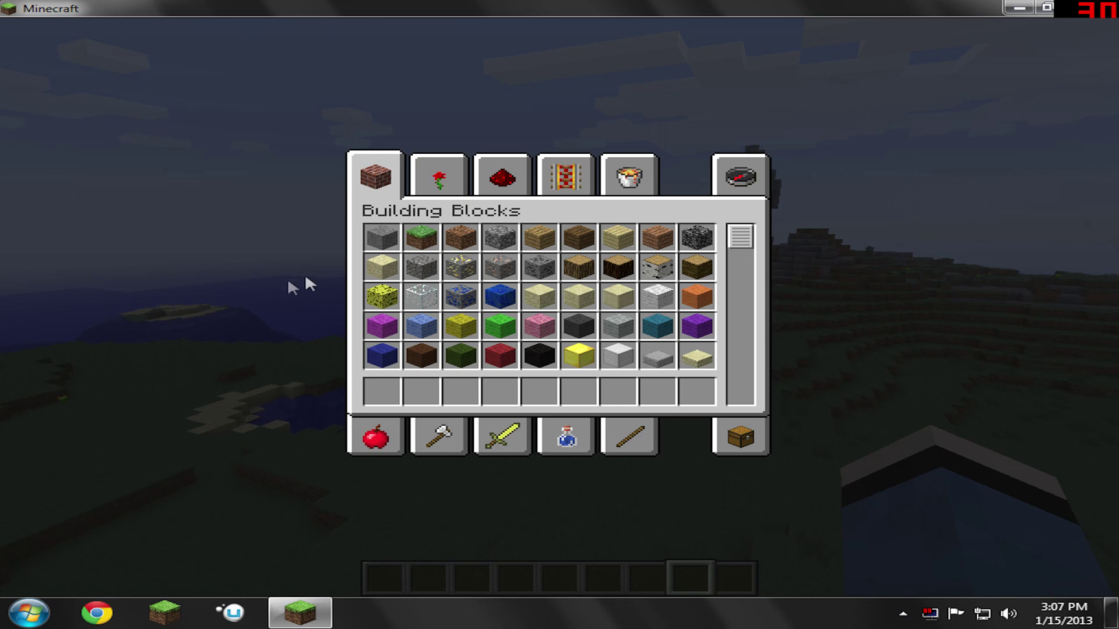
pyautogui.scroll(-3, 752, 215)
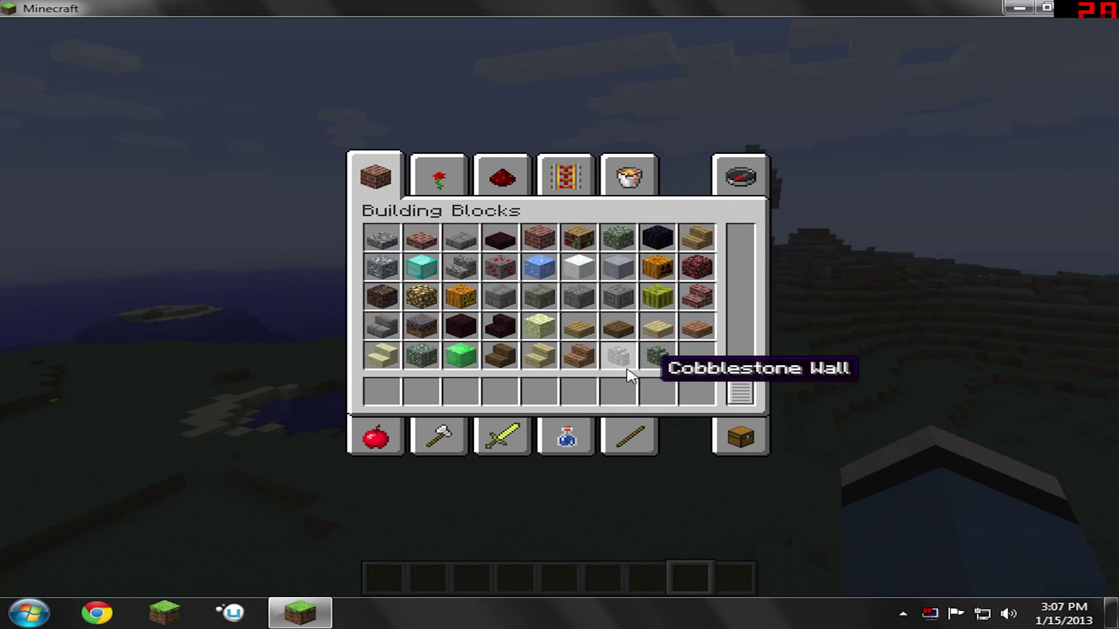
pyautogui.scroll(2, 631, 376)
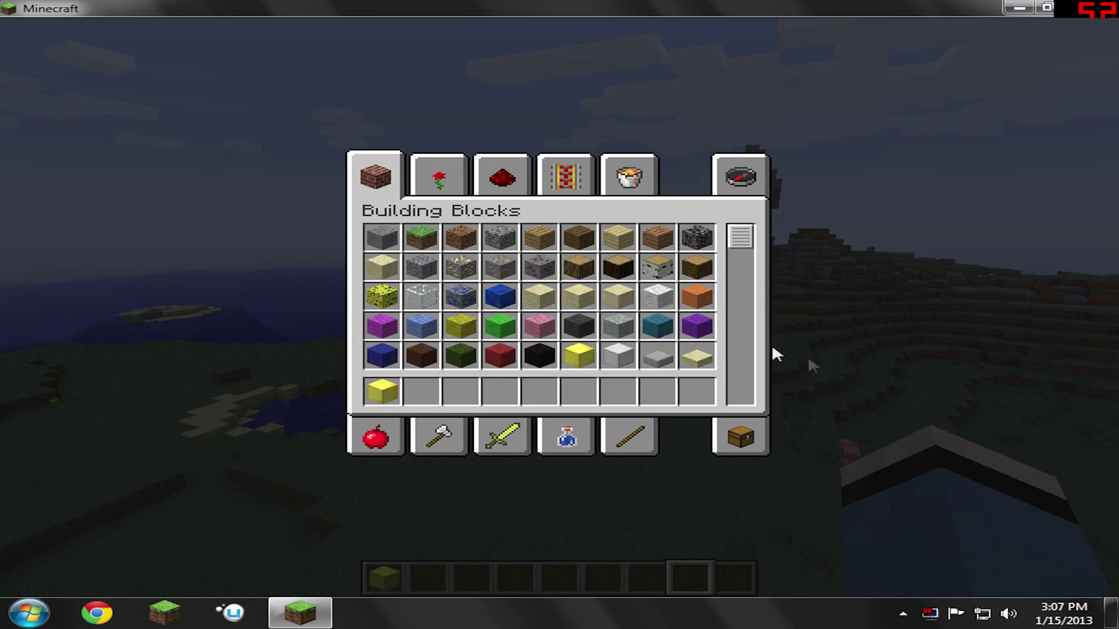
# Add Netherrack to the second hotbar slot and the Herobrine Totem to the third, and close the inventory
pyautogui.scroll(-3, 626, 319)
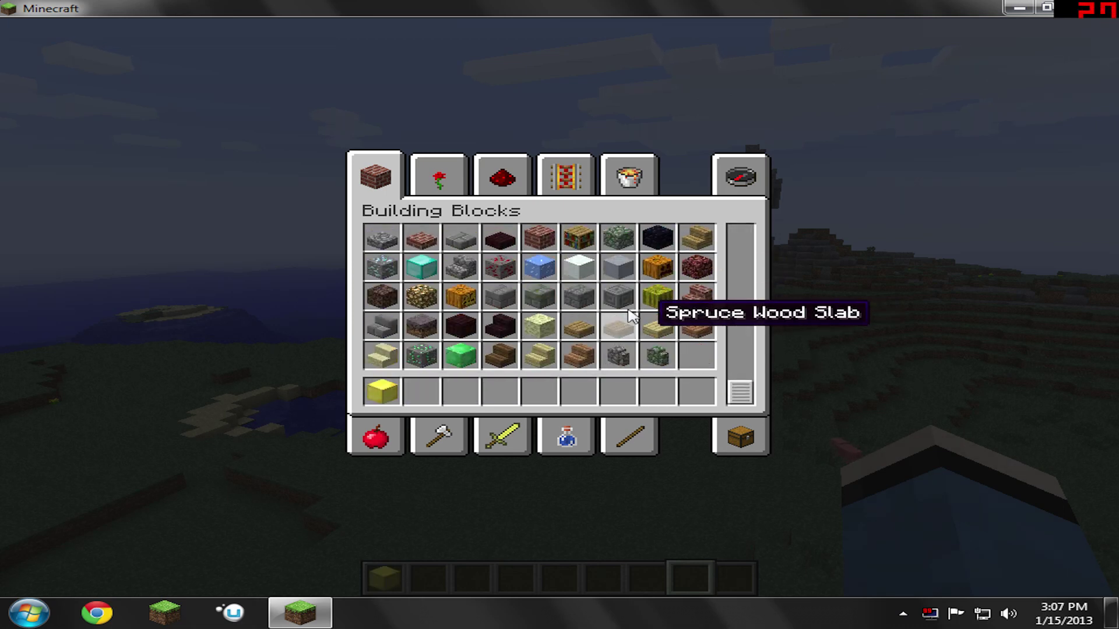
pyautogui.click(766, 183)
pyautogui.scroll(-10, 623, 306)
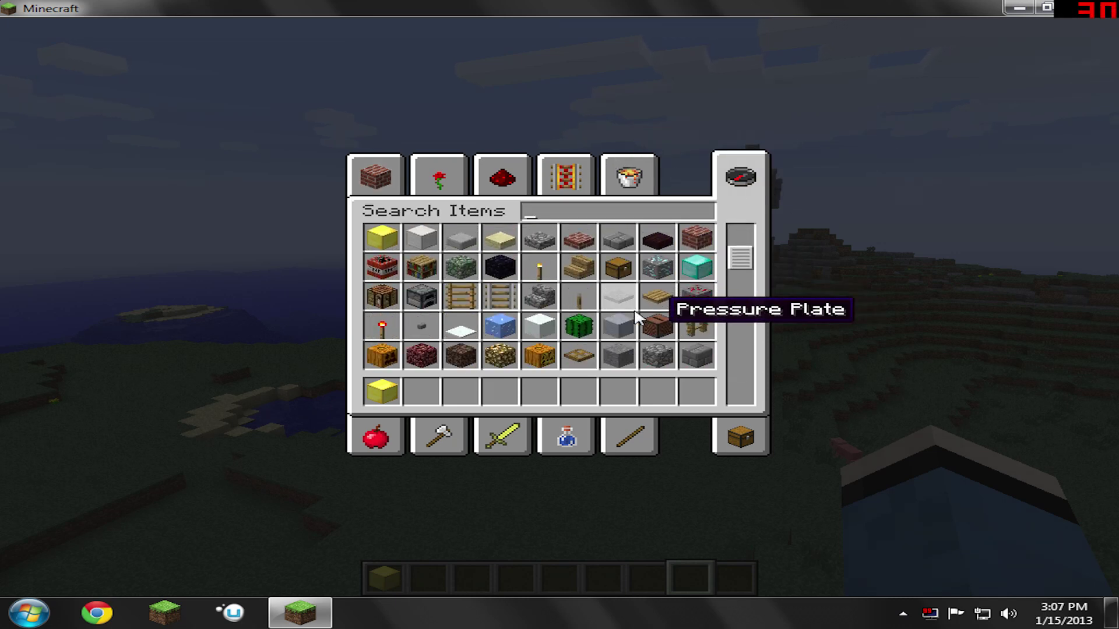
pyautogui.scroll(-2, 638, 321)
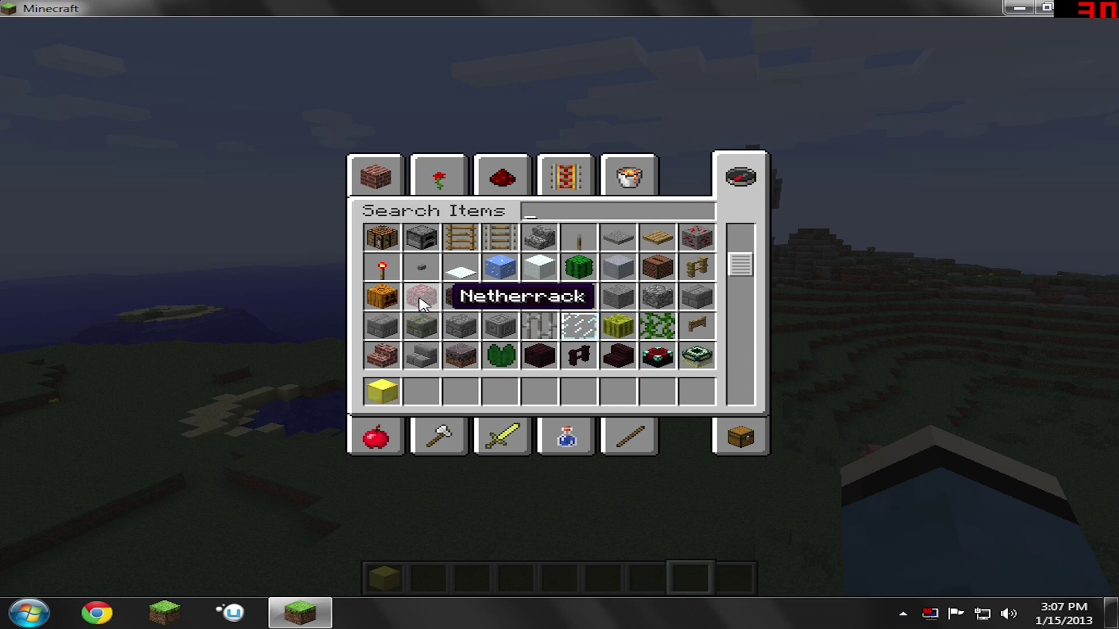
pyautogui.scroll(-8, 548, 318)
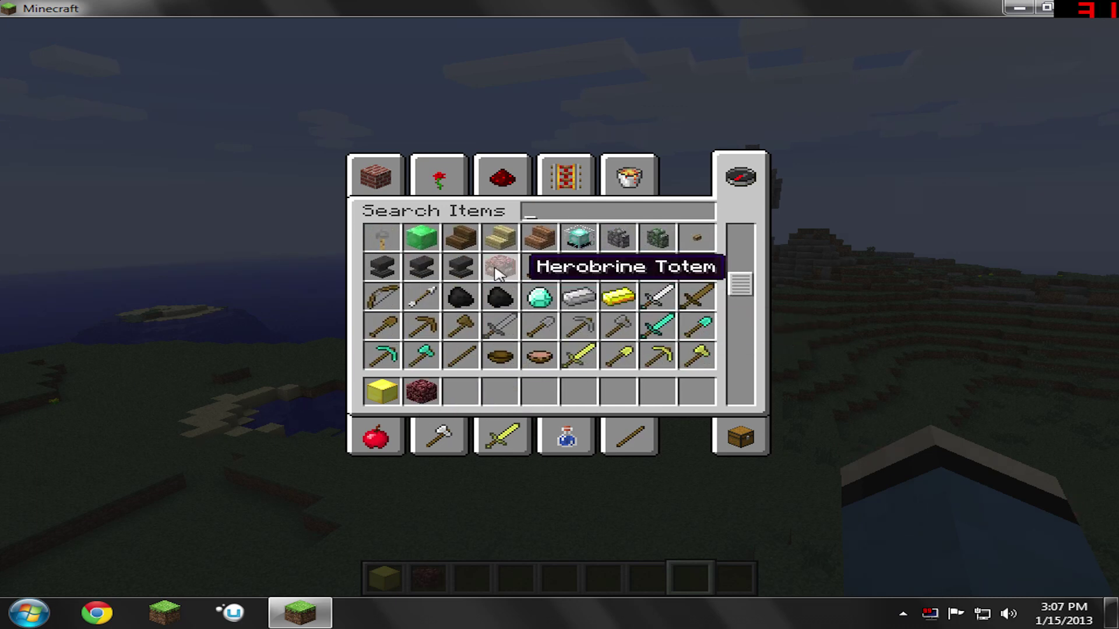
pyautogui.press('Escape')
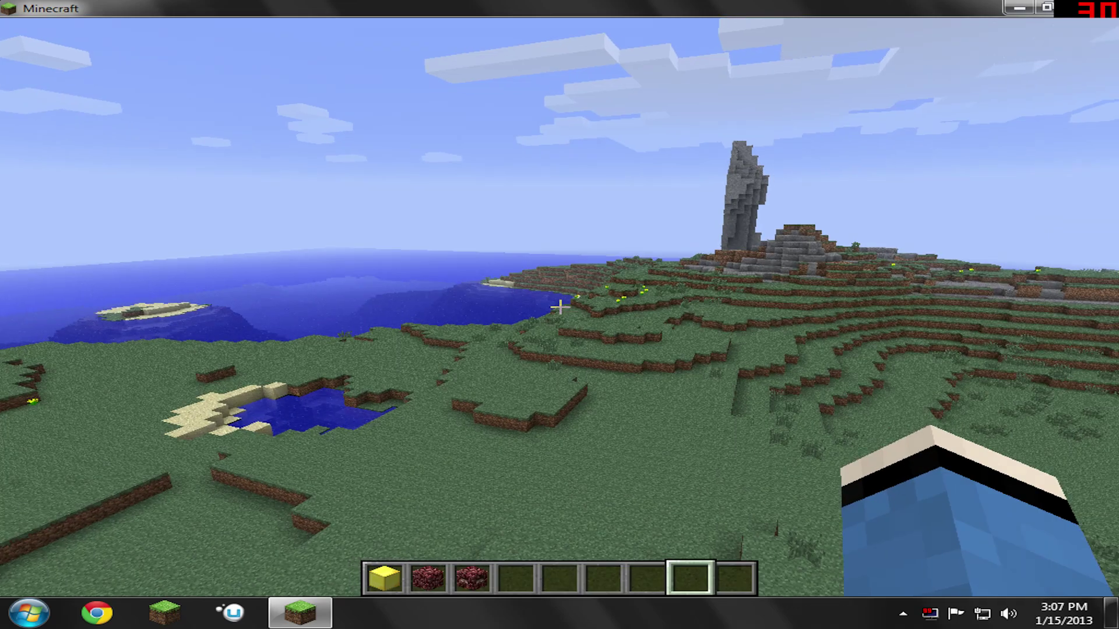
# Stack three gold blocks on the grass near the water, and try to place the Herobrine Totem on the column
pyautogui.press('1')
pyautogui.press('w')
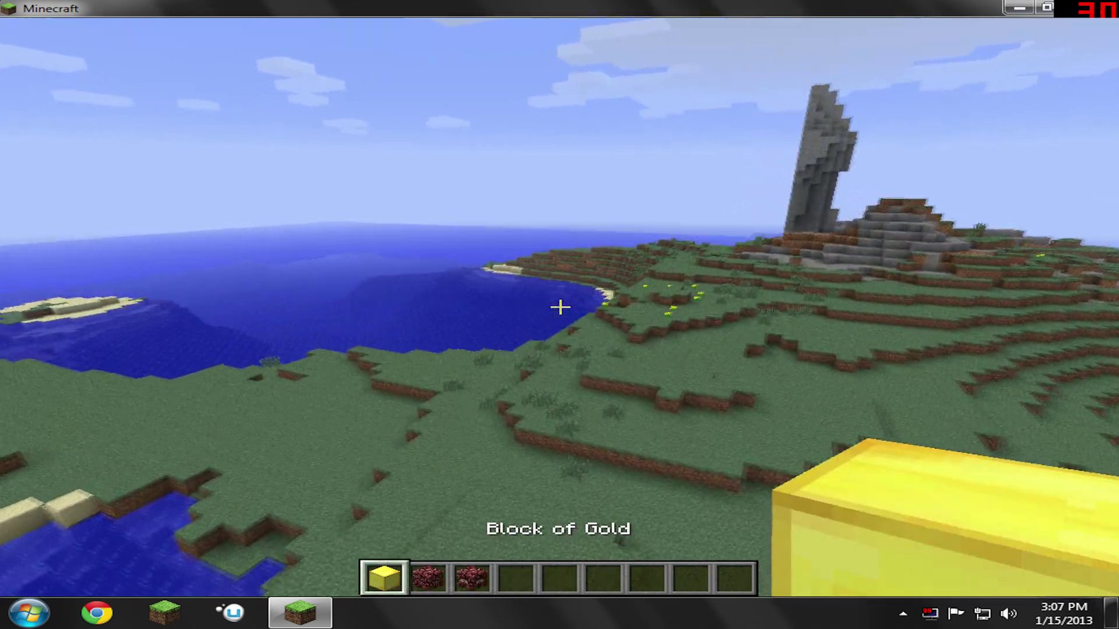
pyautogui.press('w')
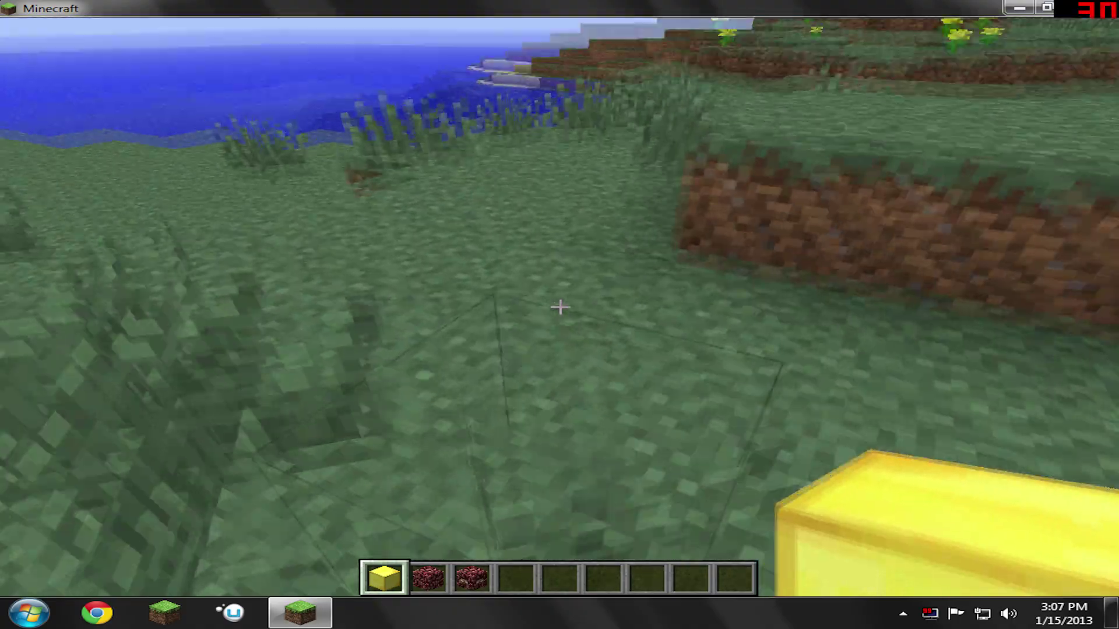
pyautogui.rightClick(560, 307)
pyautogui.rightClick(560, 307)
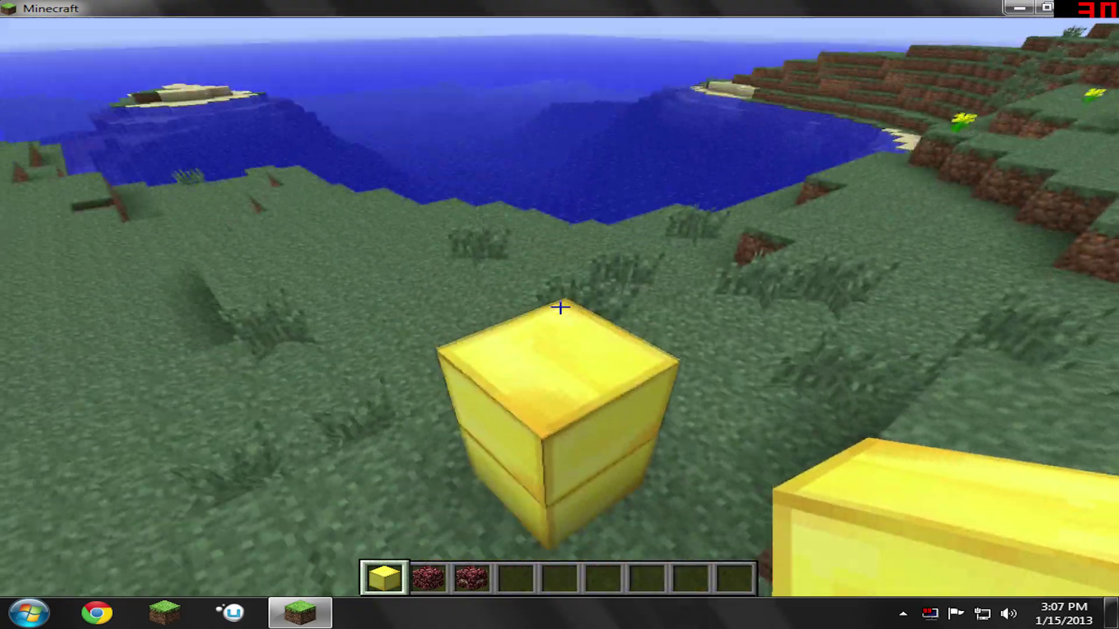
pyautogui.rightClick(560, 307)
pyautogui.press('3')
pyautogui.rightClick(560, 307)
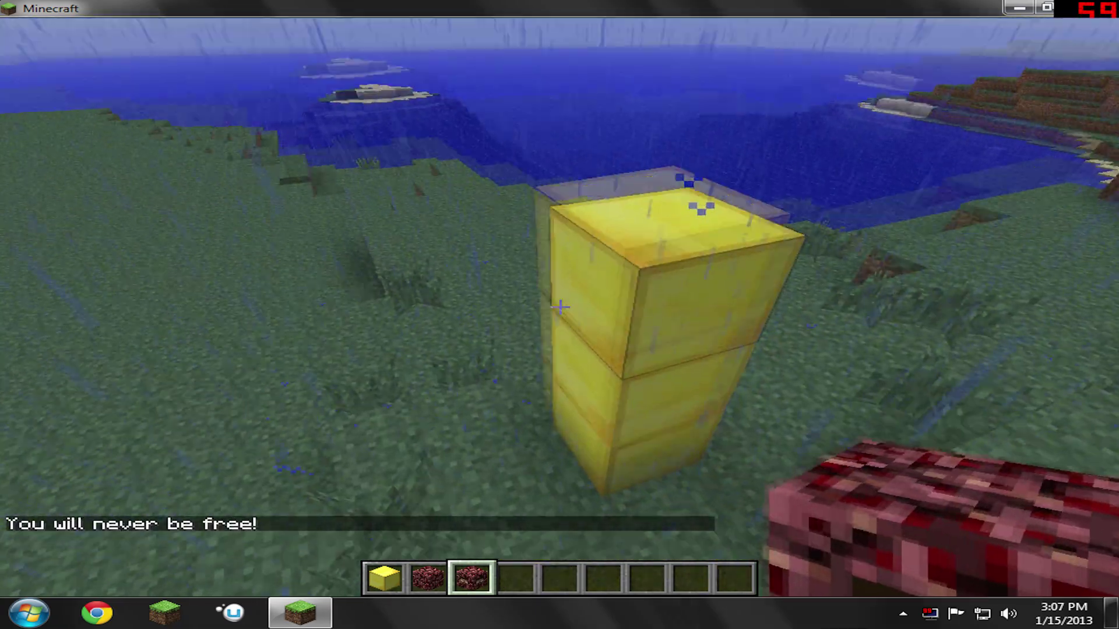
pyautogui.press('Escape')
pyautogui.press('Escape')
pyautogui.press('e')
pyautogui.scroll(-3, 378, 127)
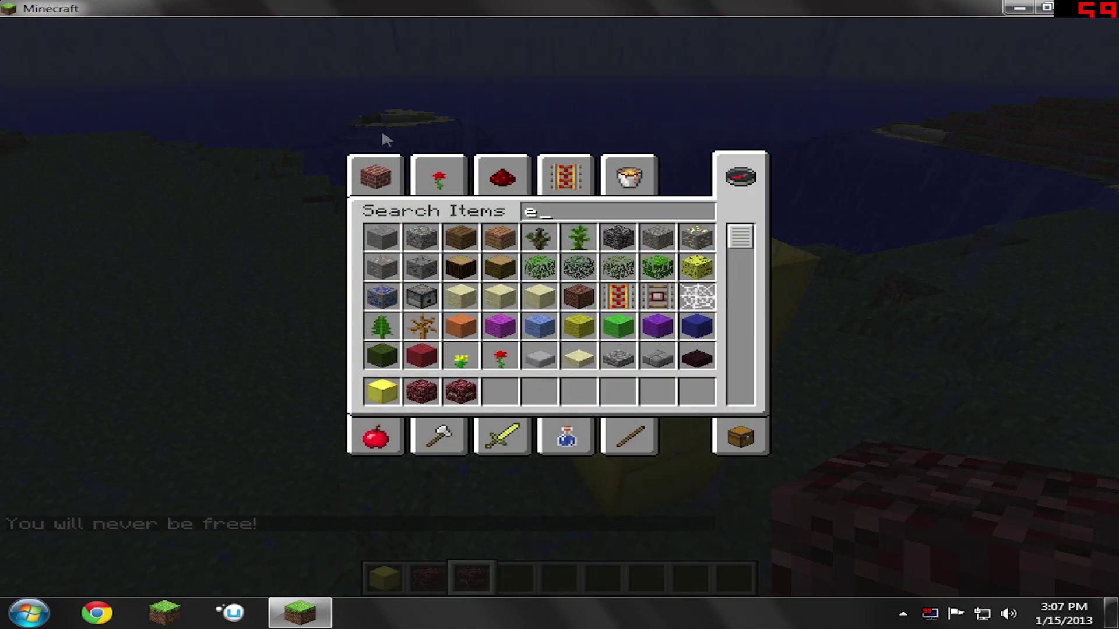
pyautogui.press('Escape')
# Save the world and quit to the title screen
pyautogui.press('Escape')
pyautogui.click(563, 352)
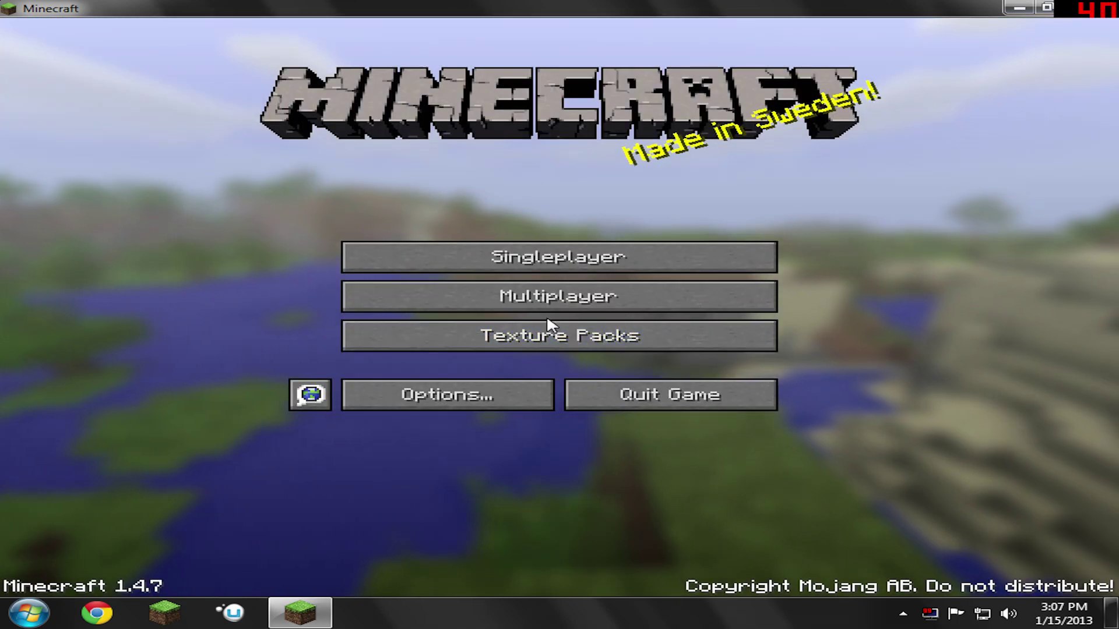